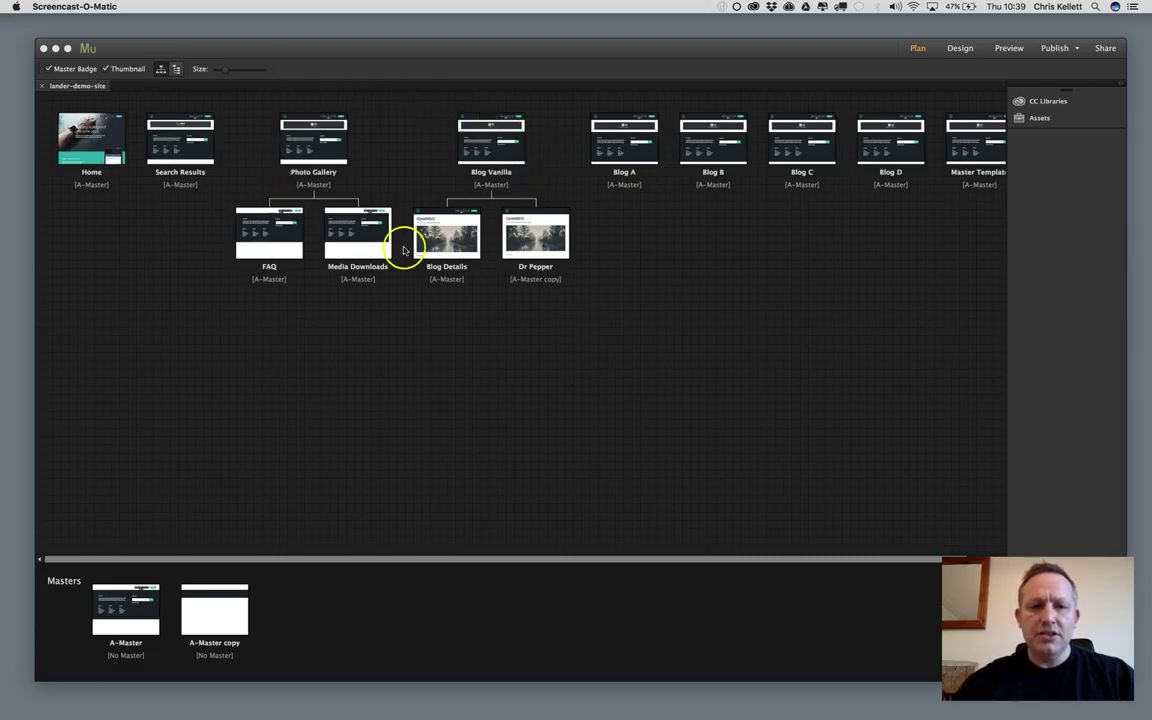
Open the Blog Vanilla page from Plan view, select its blog list widget, and close the floating Text panel.
left_click(508, 156)
left_click(478, 148)
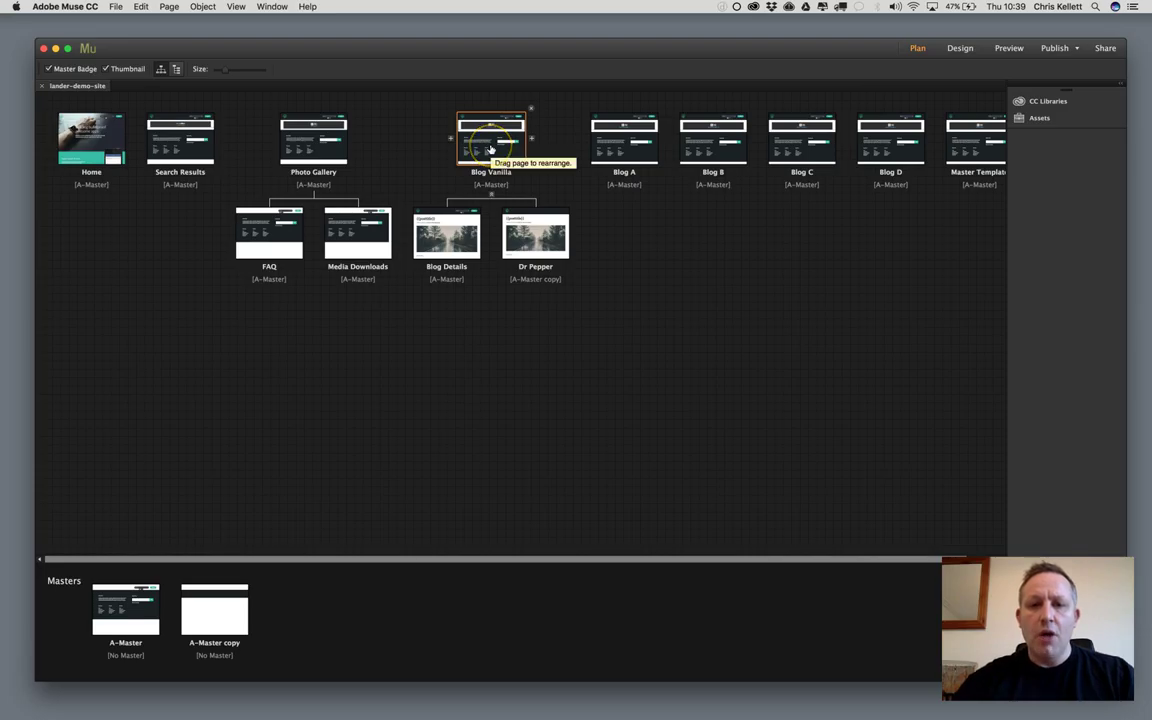
double_click(490, 148)
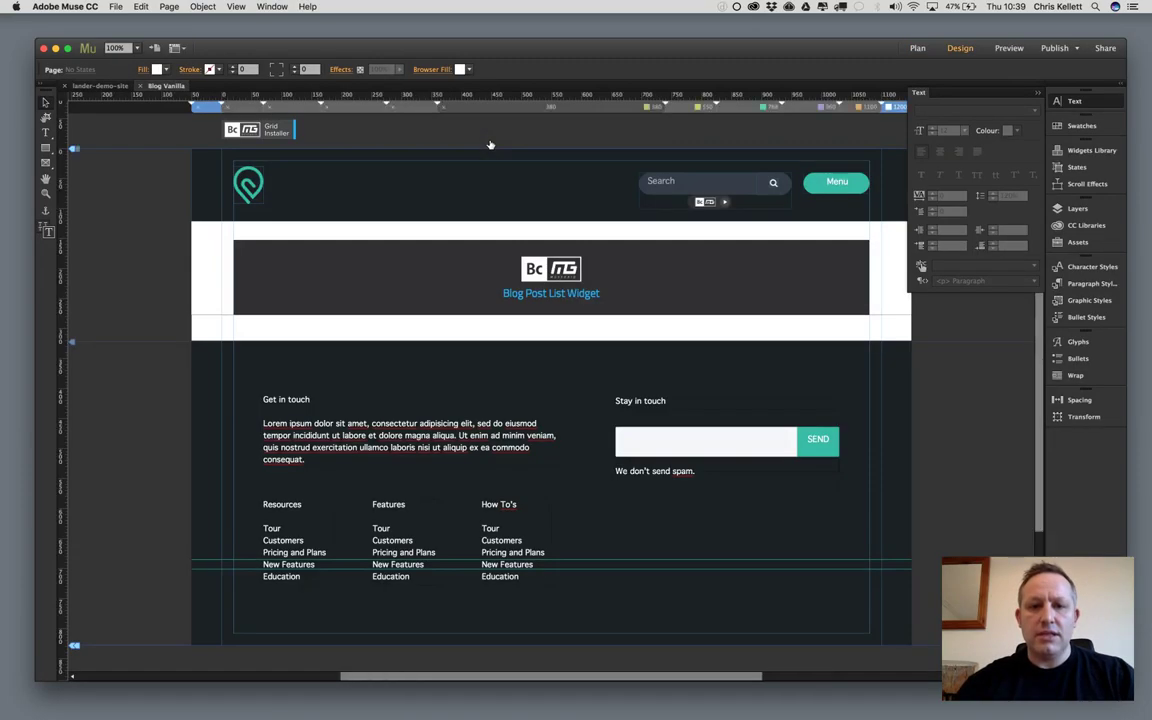
left_click(591, 195)
left_click(730, 288)
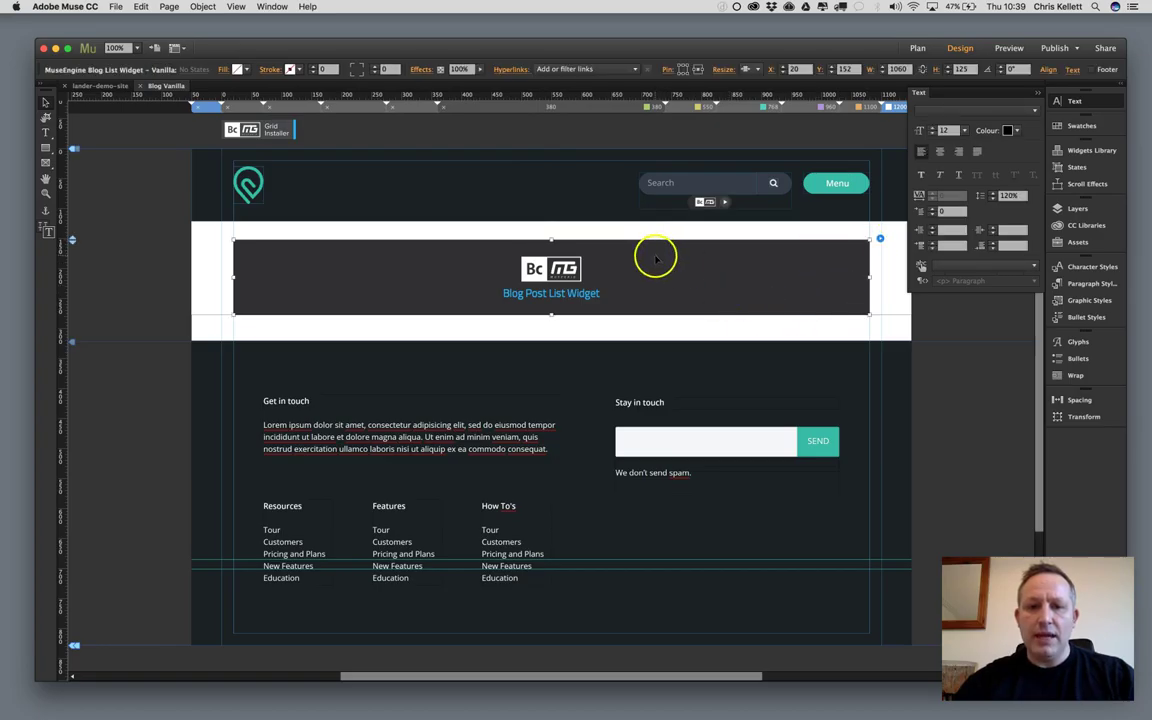
left_click(1039, 92)
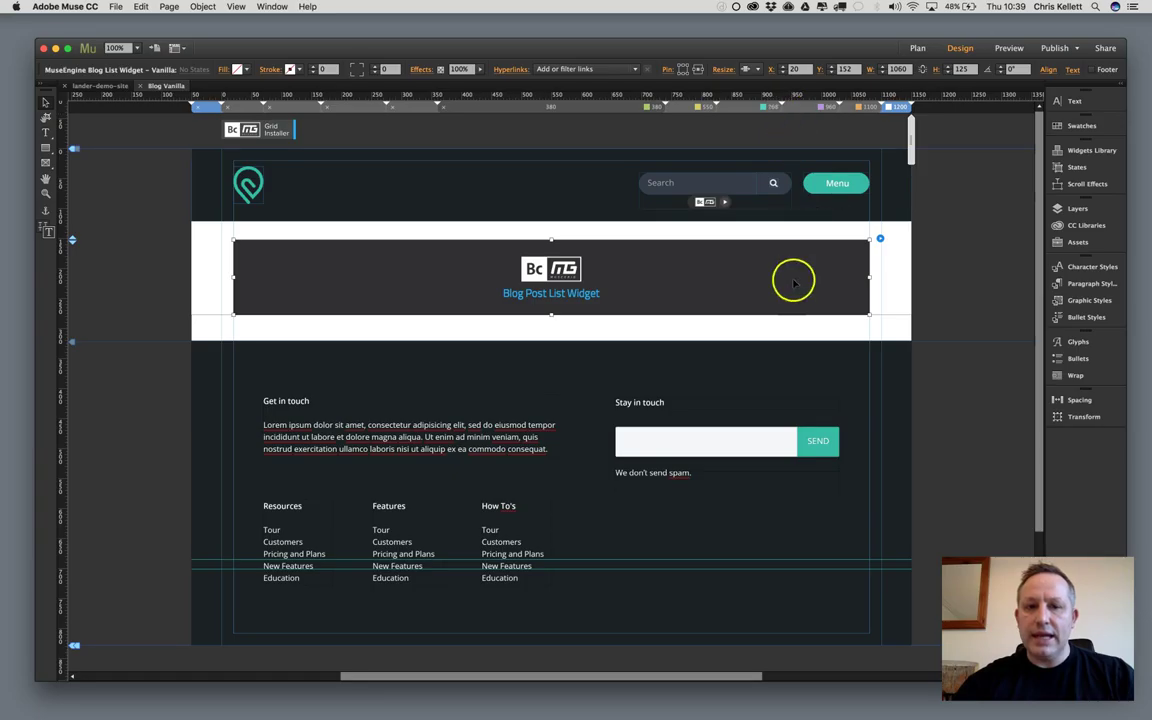
Set the blog list widget's Blog Id option to -1.
left_click(879, 240)
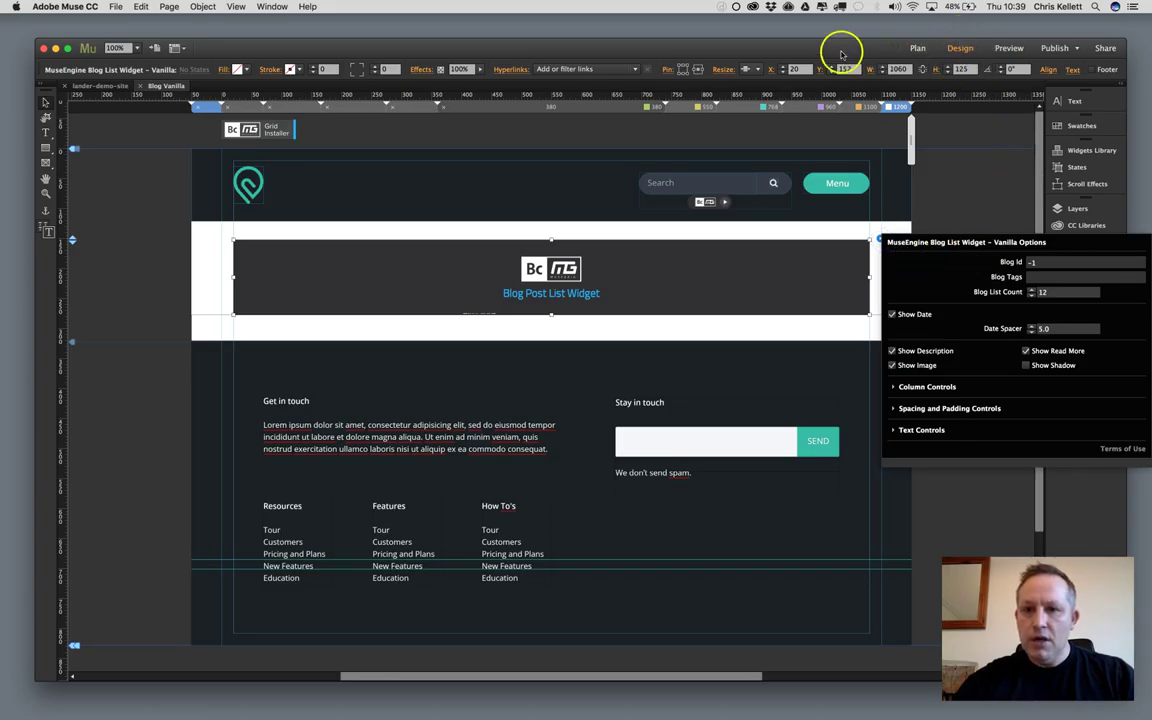
left_click_drag(781, 48, 593, 49)
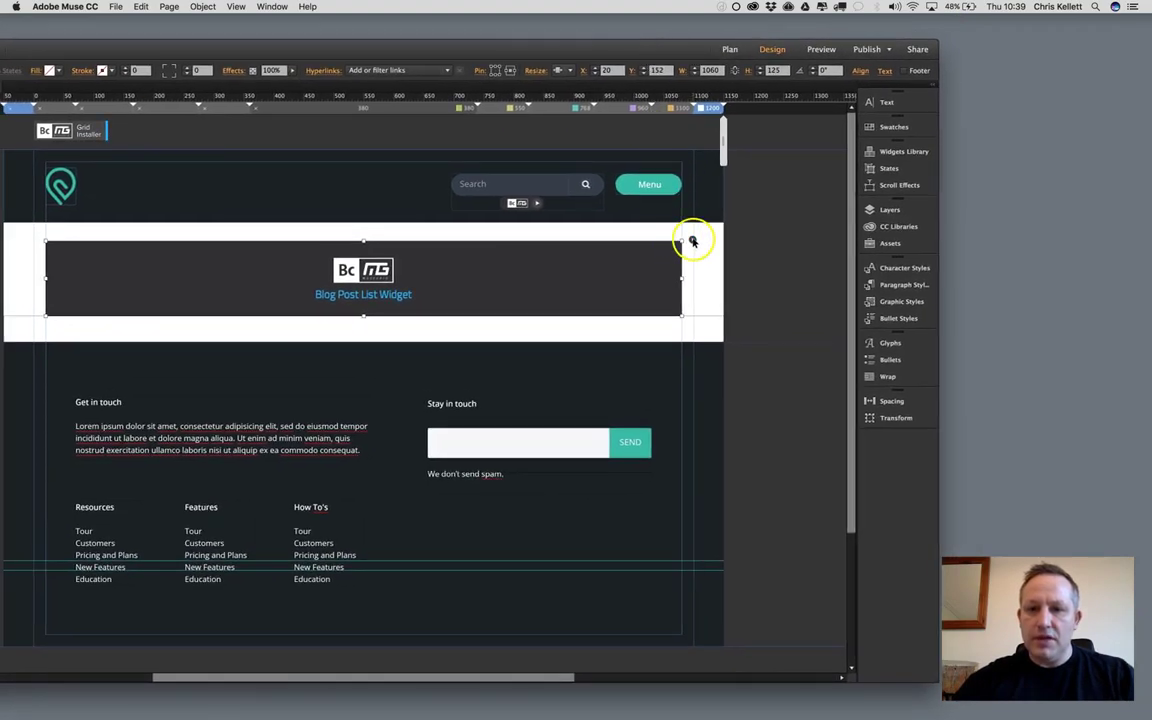
left_click(691, 240)
left_click(847, 262)
type("-1")
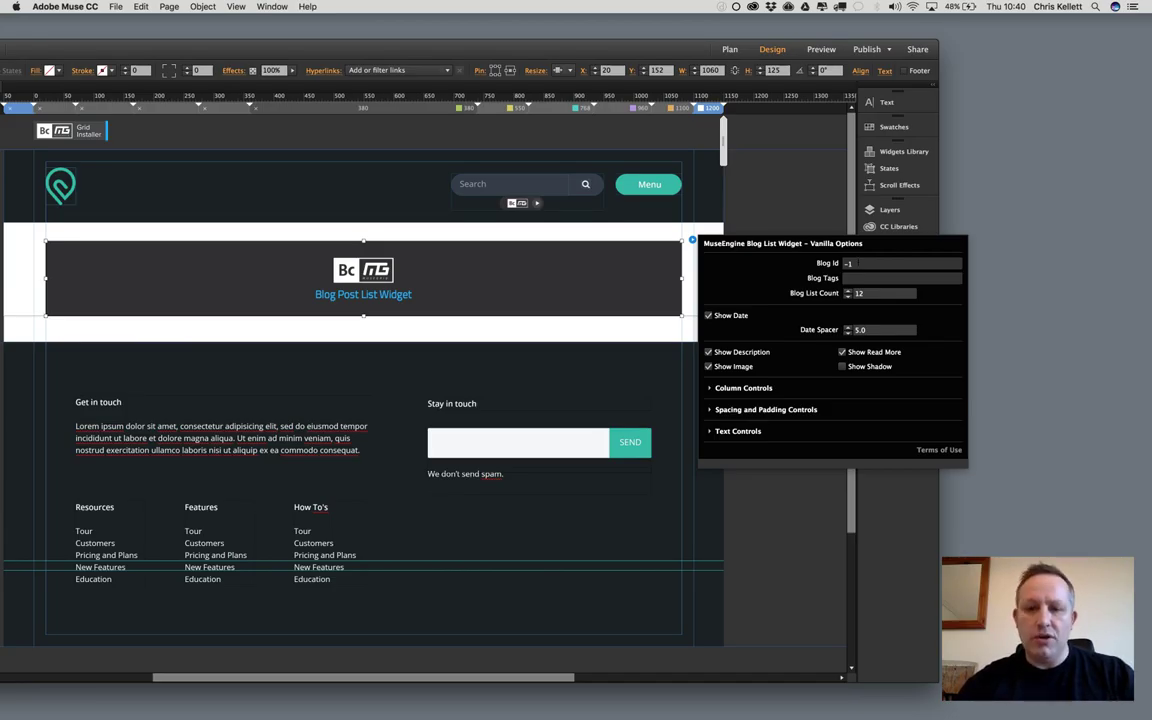
Review the Blog Tags setting and the Blog List Count of 12, then scroll the canvas right.
left_click(858, 278)
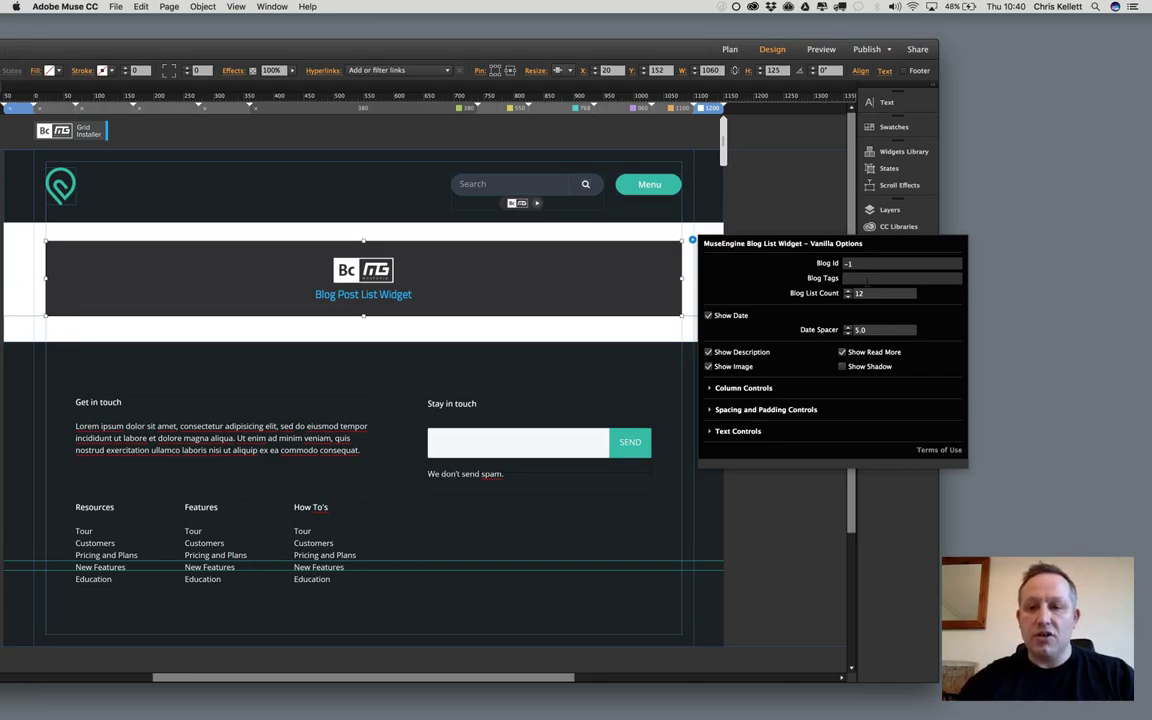
left_click(884, 293)
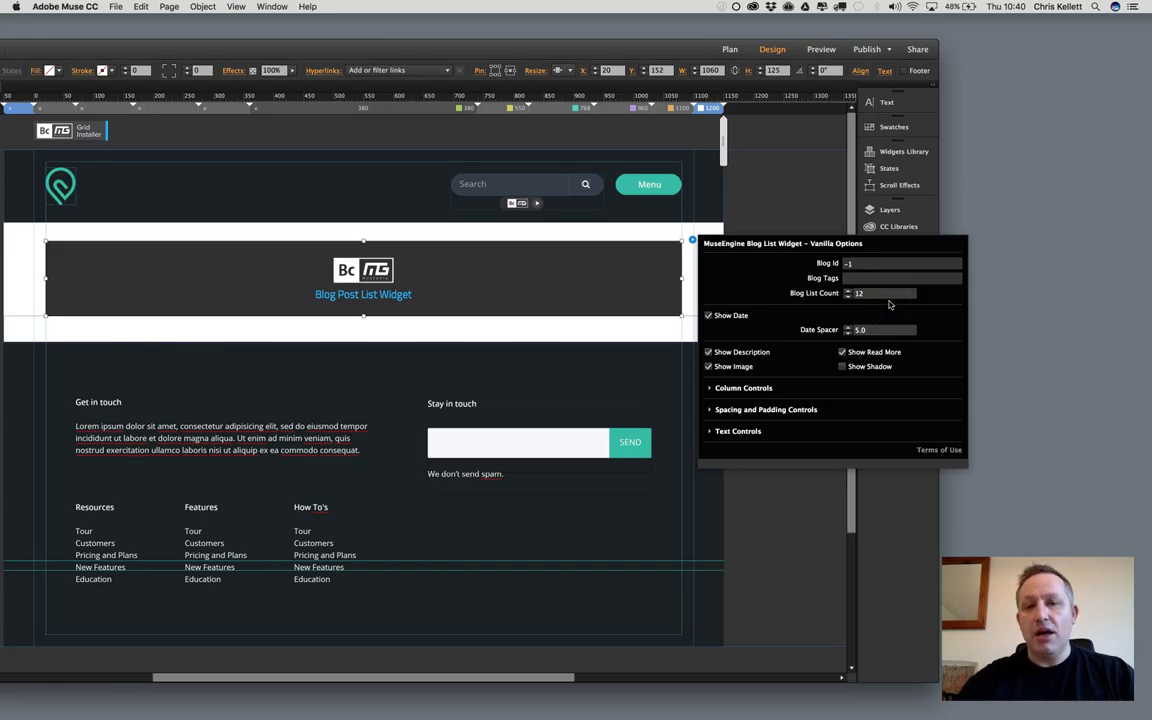
left_click(864, 292)
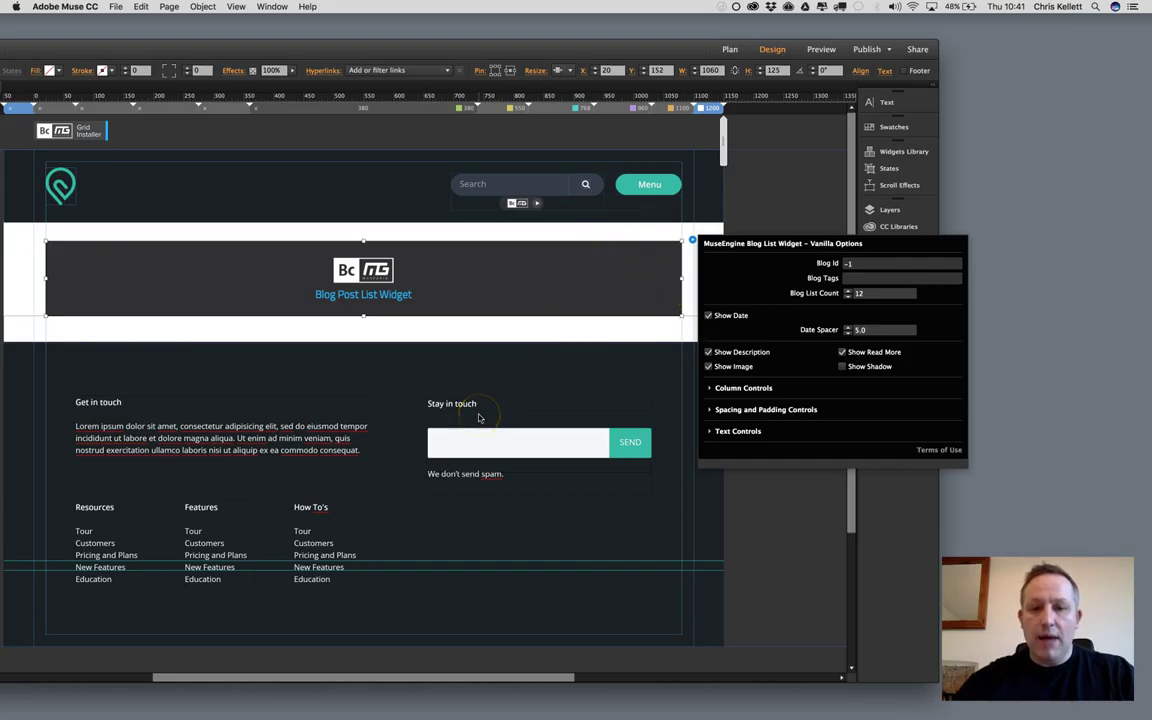
scroll(479, 418, "right", 5)
scroll(479, 418, "right", 10)
key("ctrl+Left")
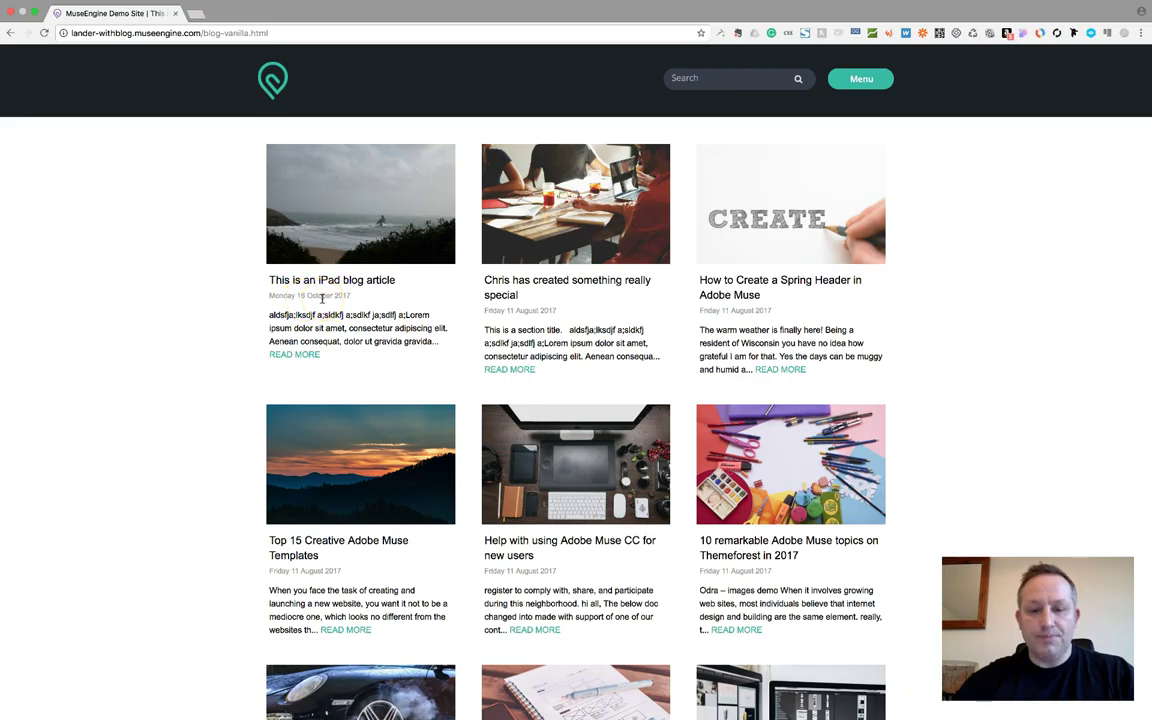
key("ctrl+Left")
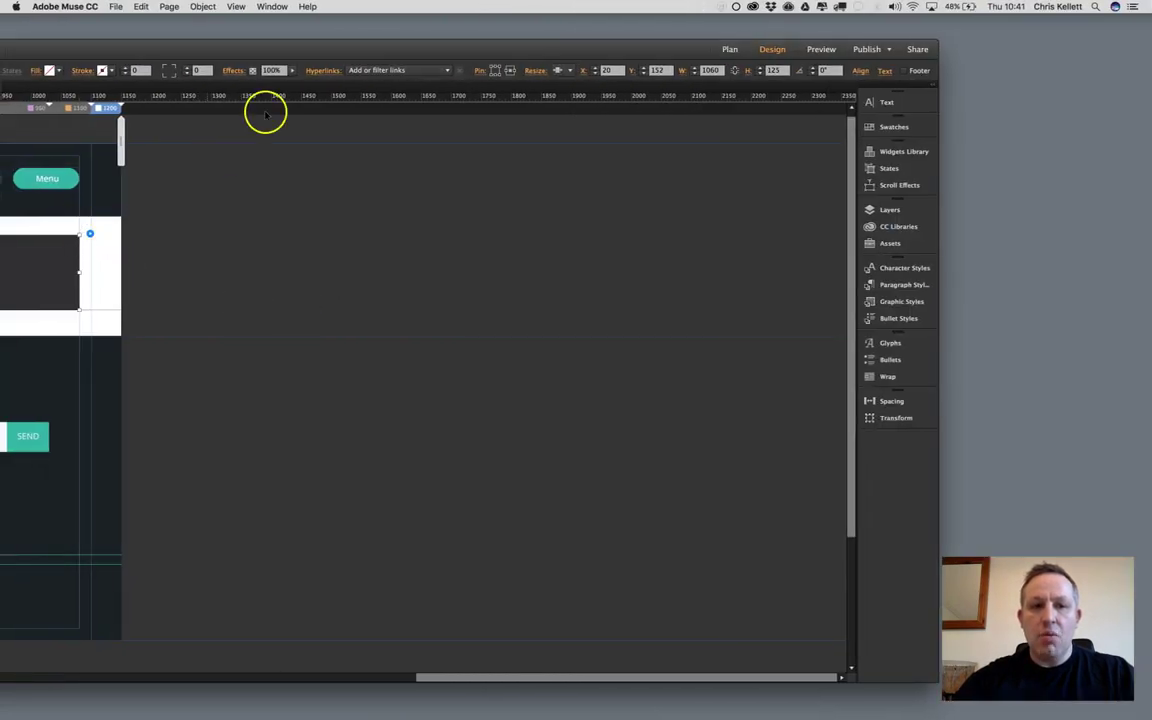
Scroll the canvas back left and bring up the blog list widget's options beside it.
scroll(315, 140, "left", 10)
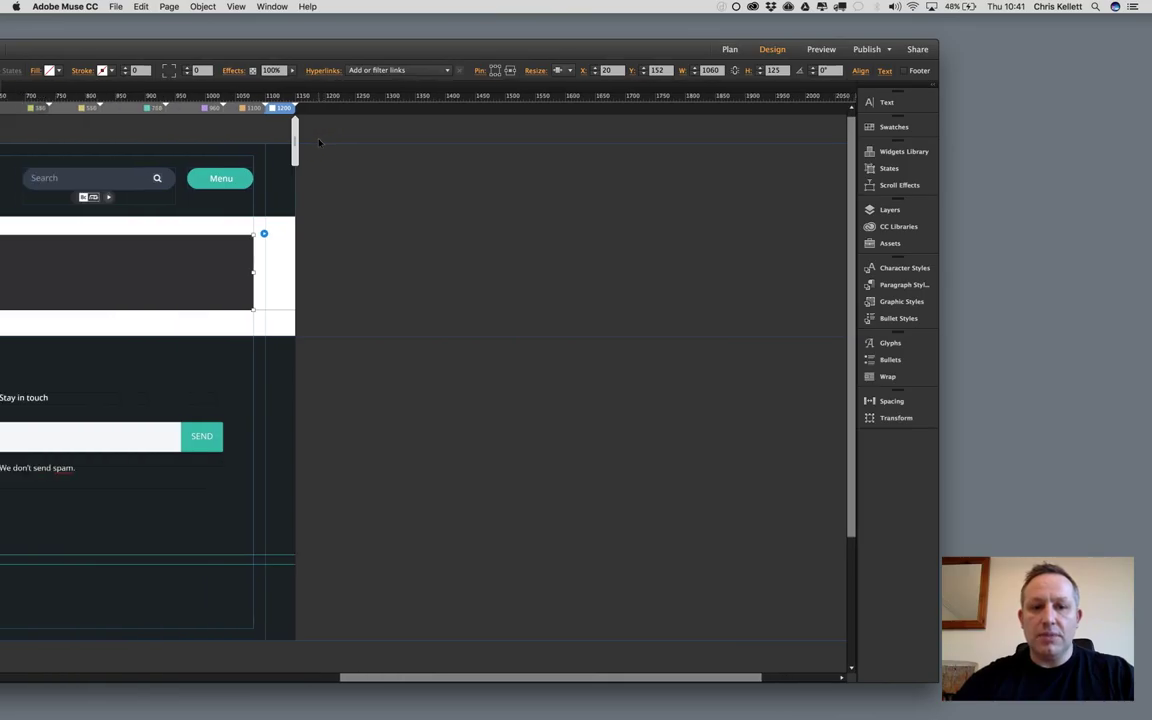
left_click(317, 234)
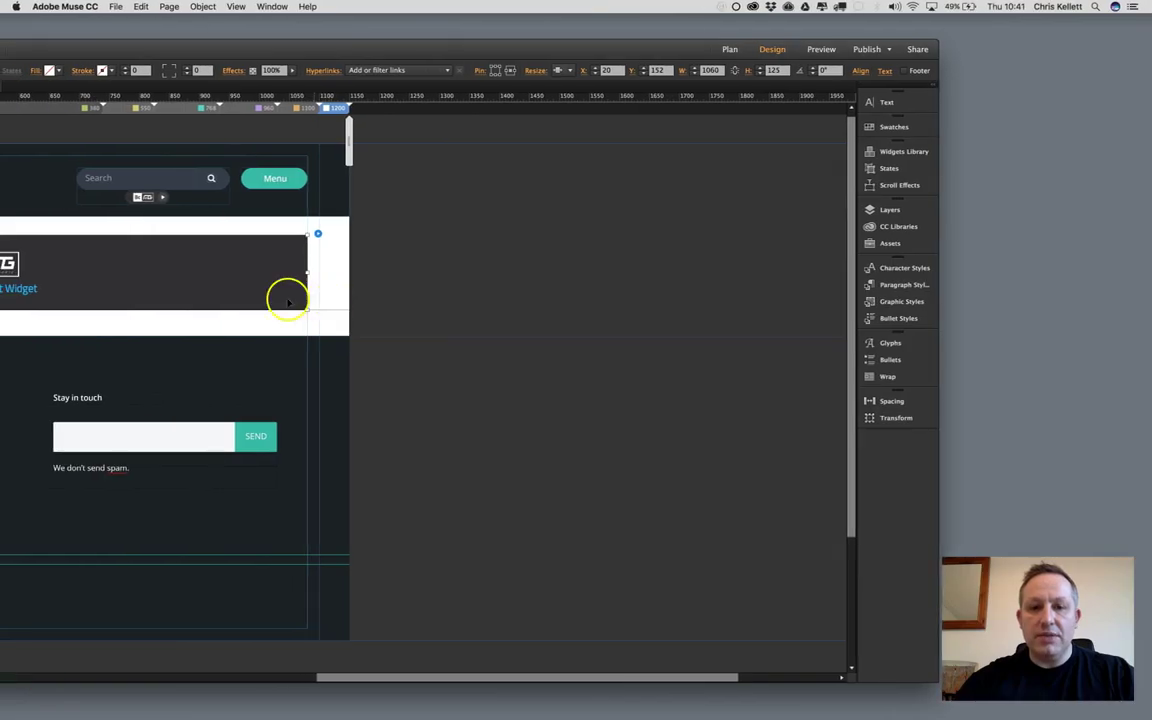
left_click(318, 234)
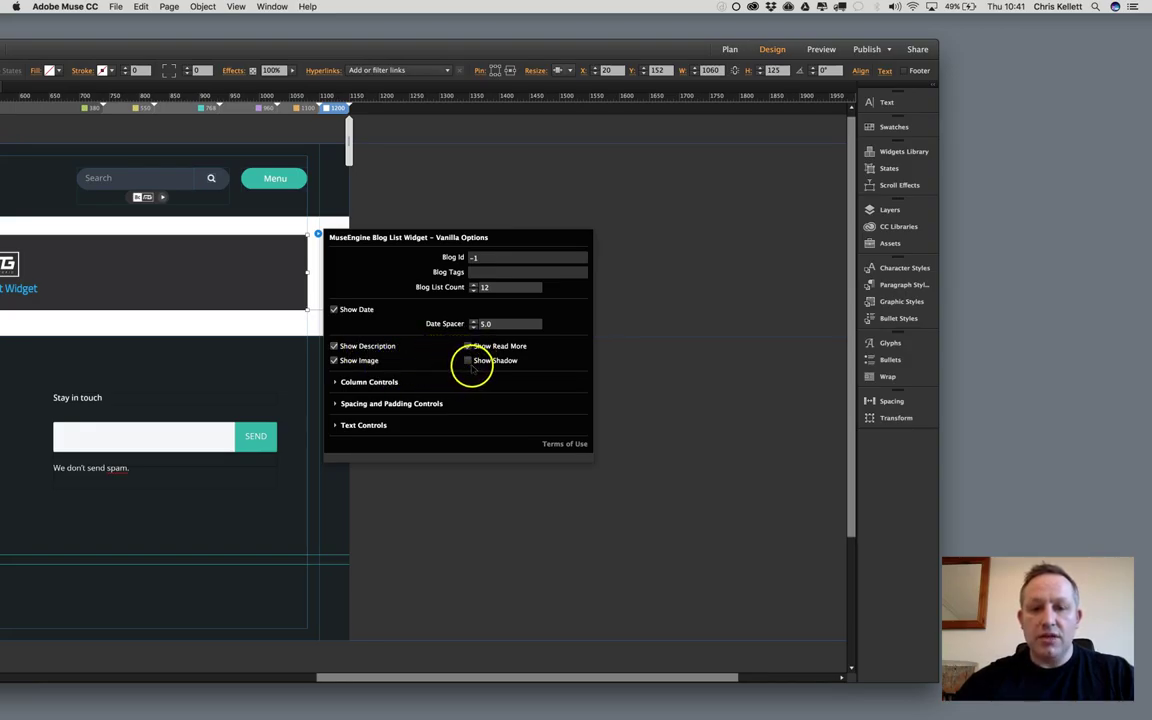
key("ctrl+Right")
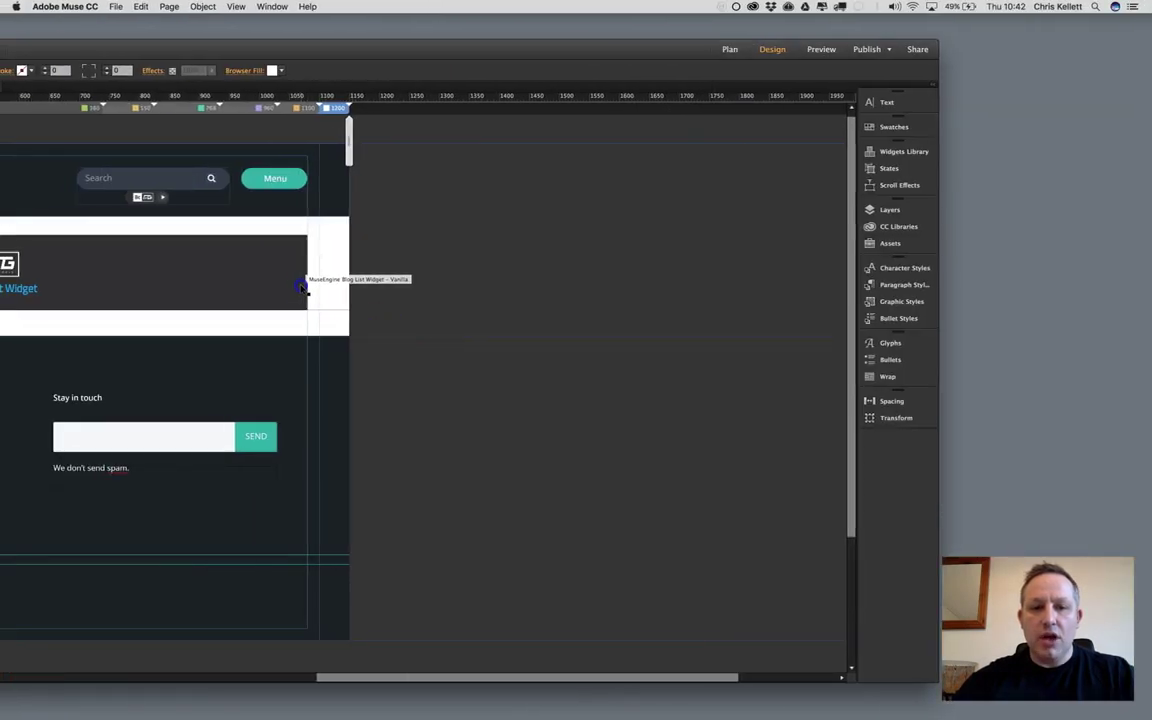
Enable the widget's Show Shadow option and publish the site to Business Catalyst past the Typekit notice.
left_click(319, 234)
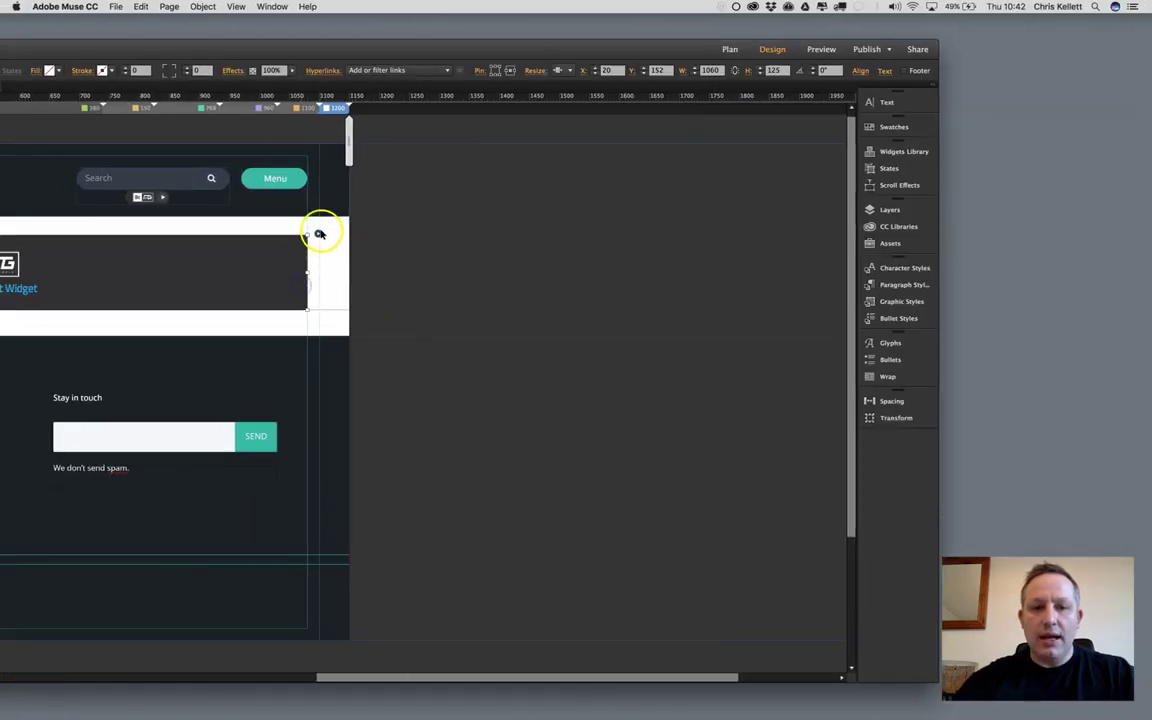
left_click(467, 360)
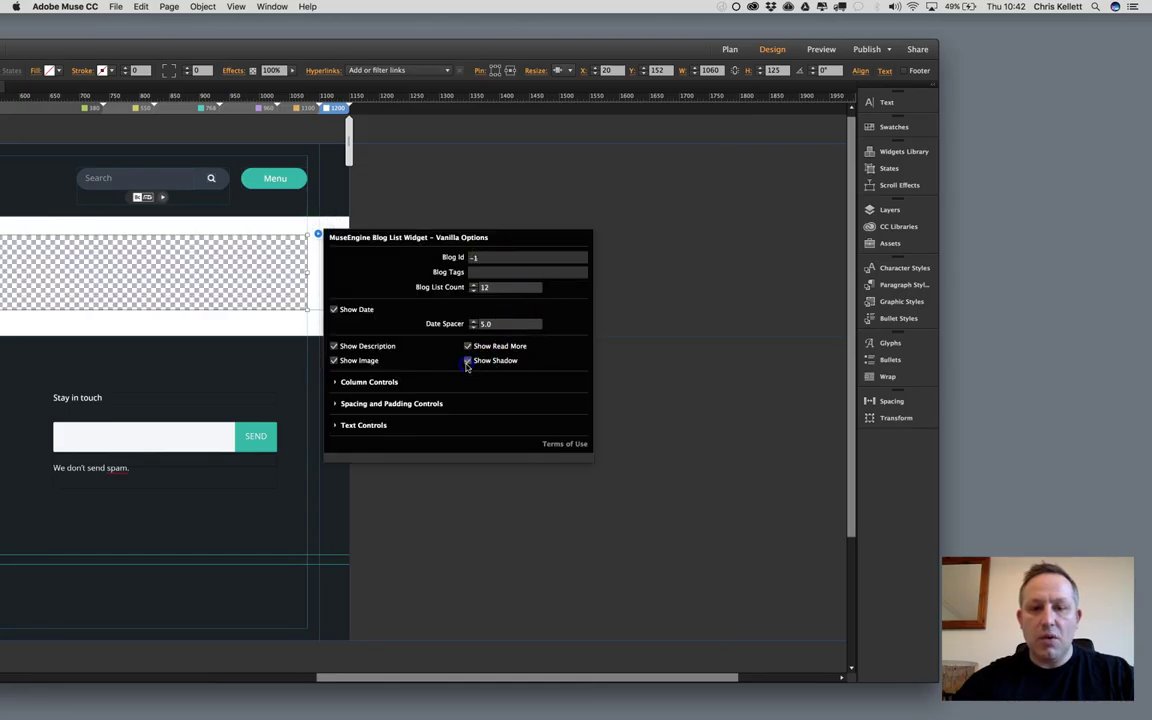
left_click(867, 49)
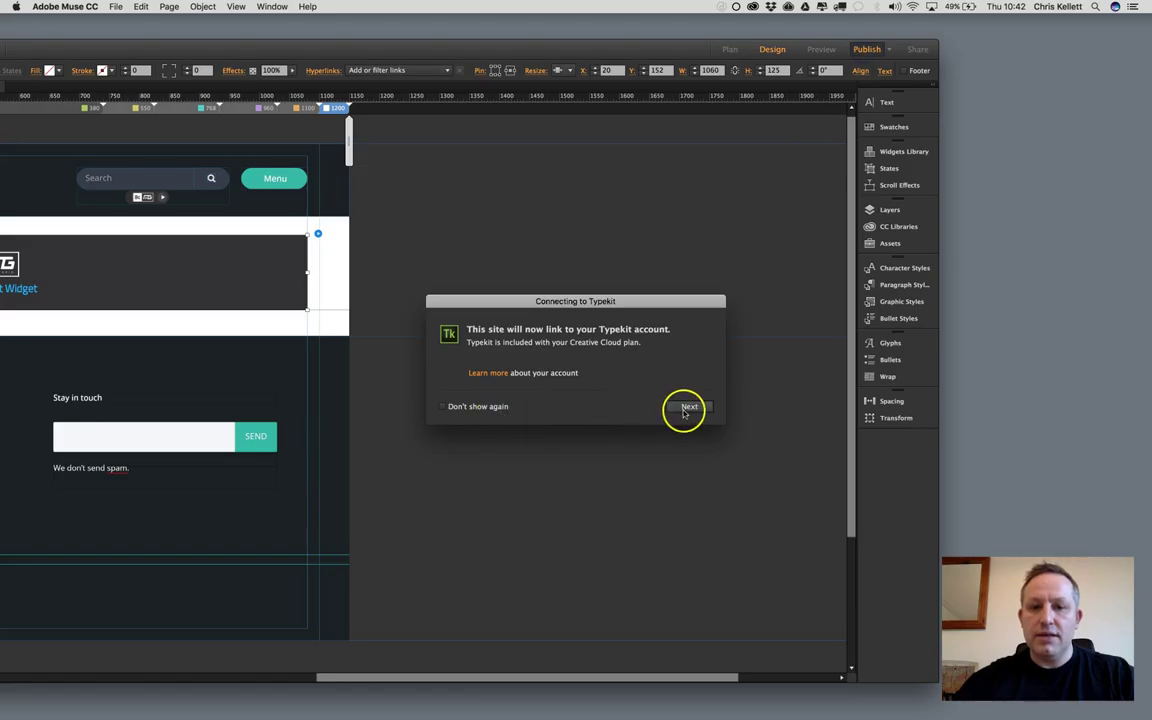
left_click(687, 407)
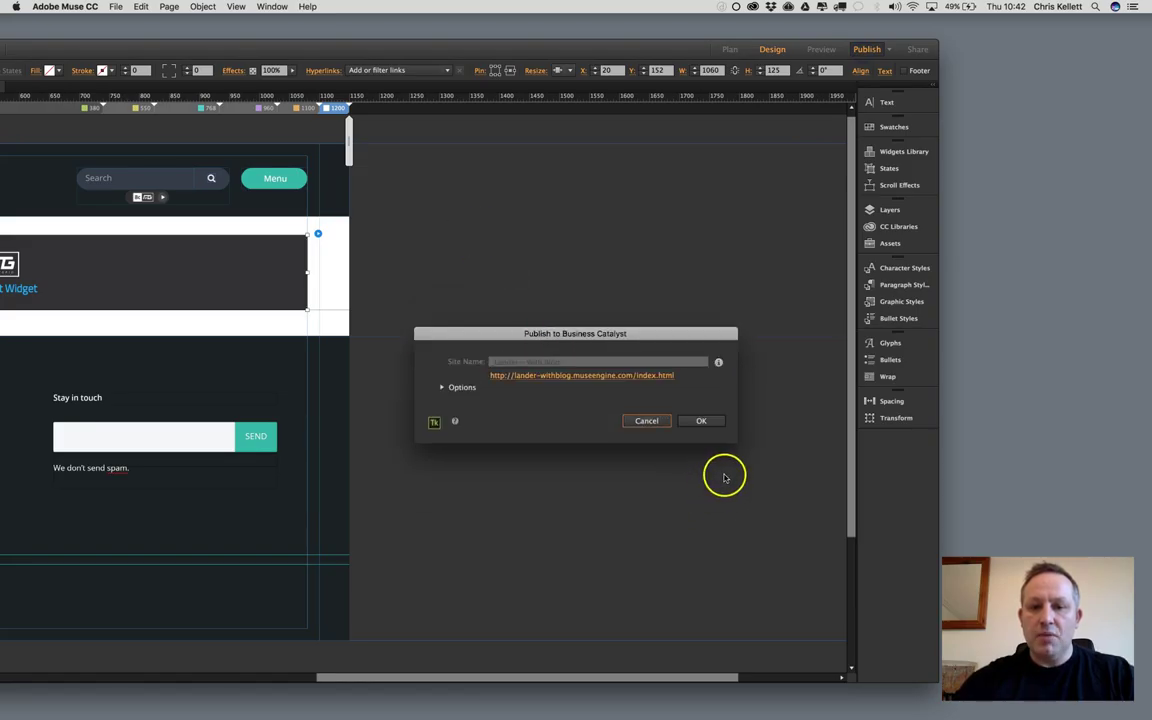
left_click(702, 420)
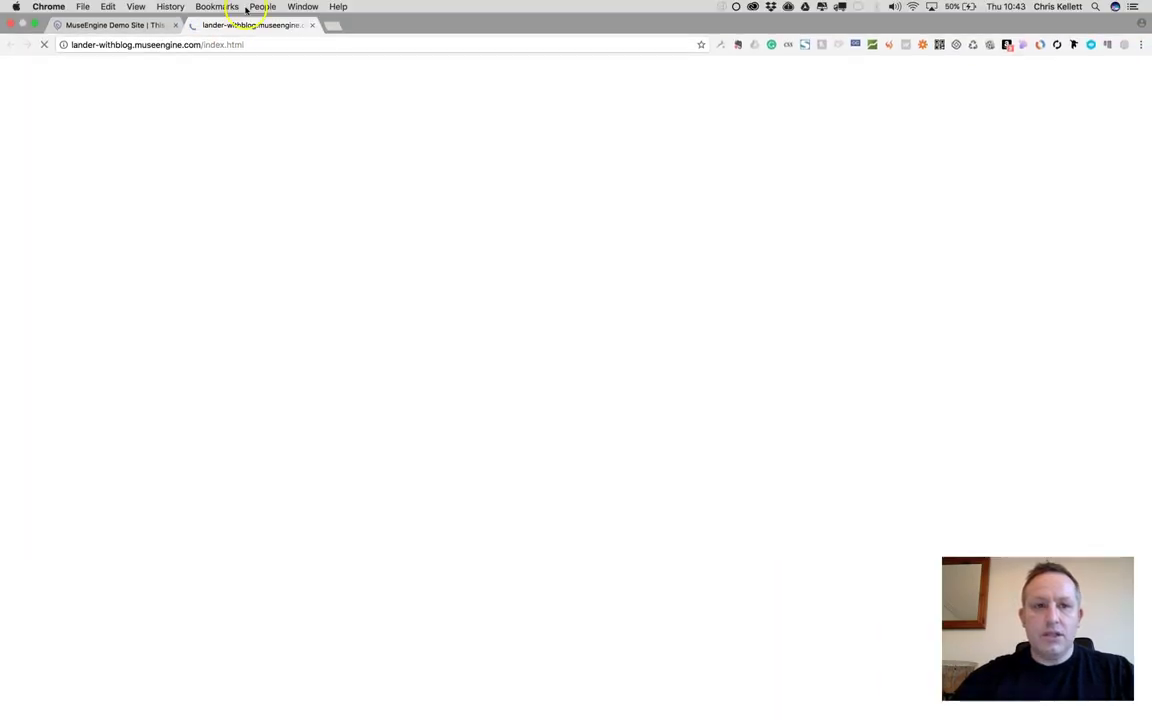
Close the extra index.html tab in Chrome and reload blog-vanilla.html to see the shadowed grid.
left_click(313, 27)
left_click(313, 27)
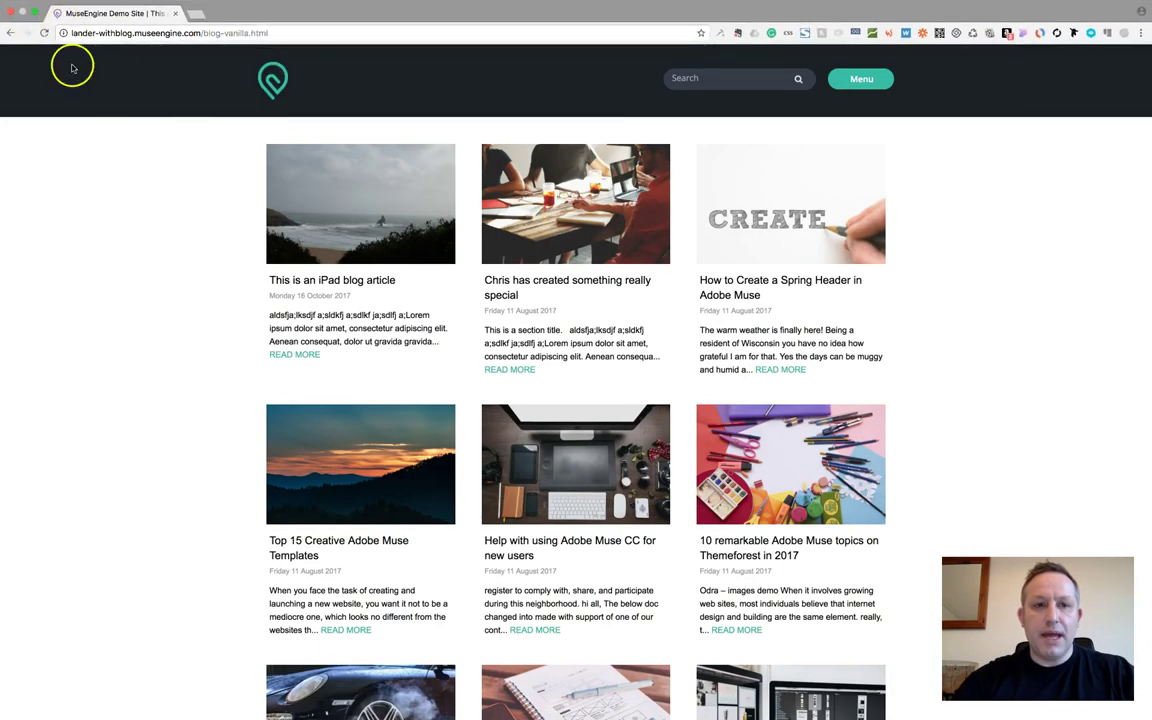
left_click(44, 50)
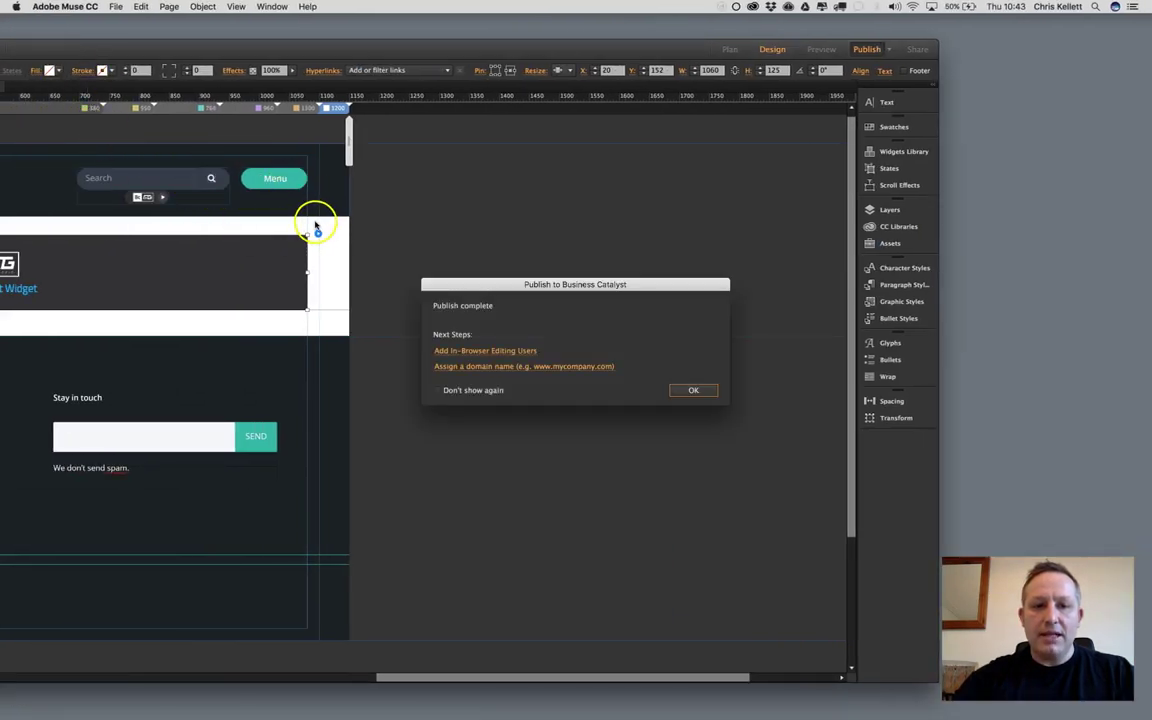
Dismiss the Publish complete message and expand the widget's Column Controls showing 1, 2, 3 and 3 columns.
left_click(690, 390)
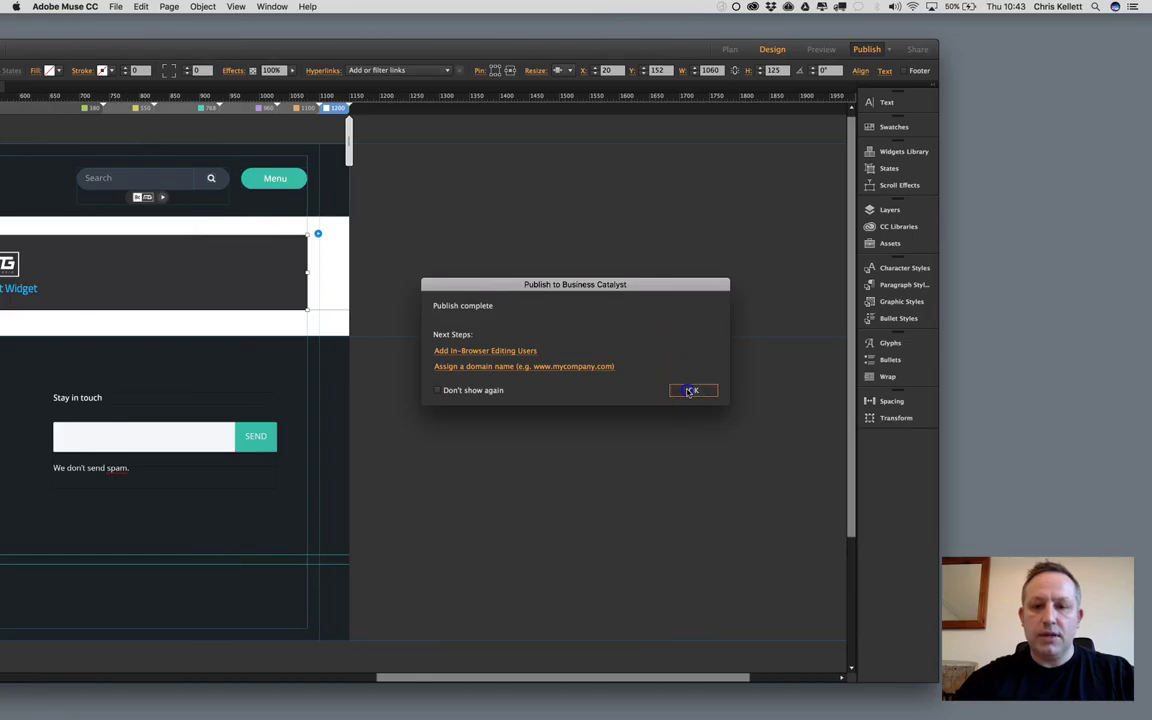
left_click(318, 233)
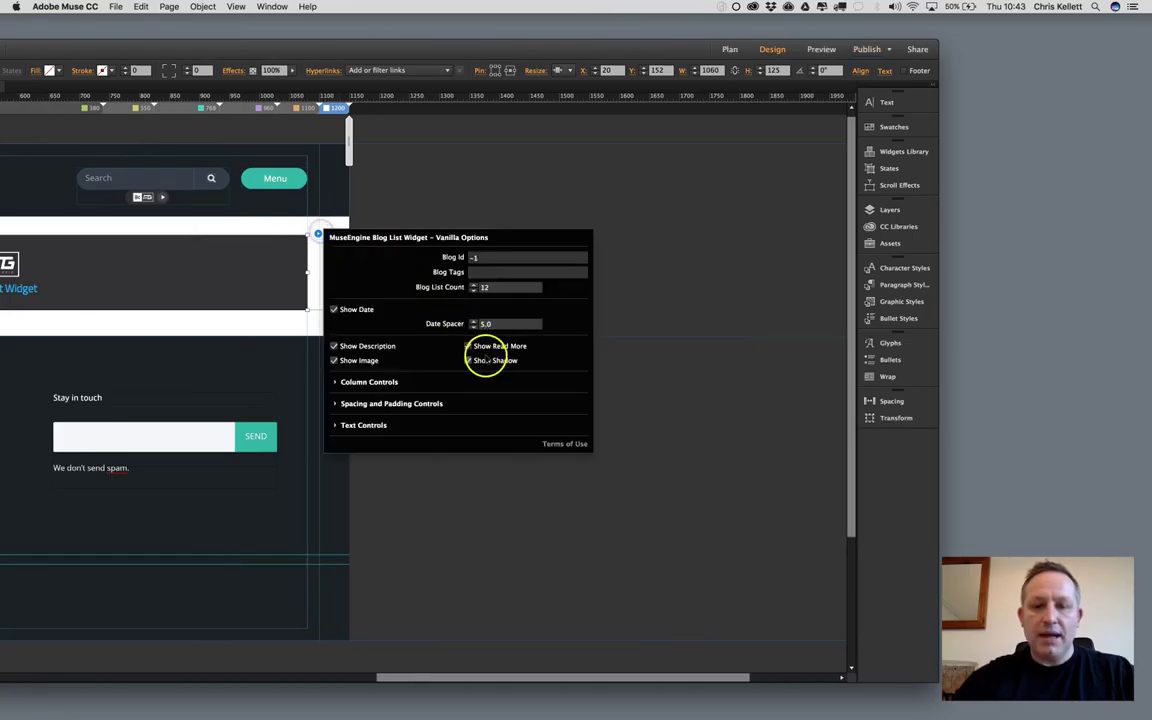
left_click(364, 382)
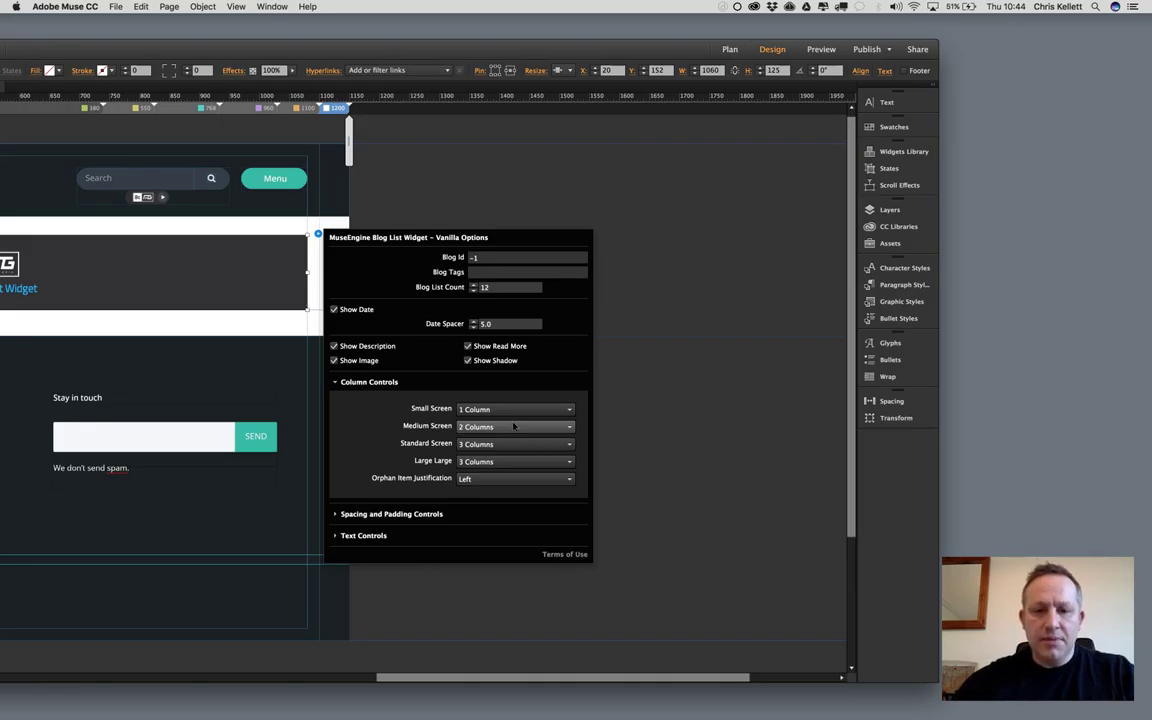
left_click(513, 409)
left_click(505, 422)
left_click(501, 405)
left_click(506, 405)
left_click(482, 404)
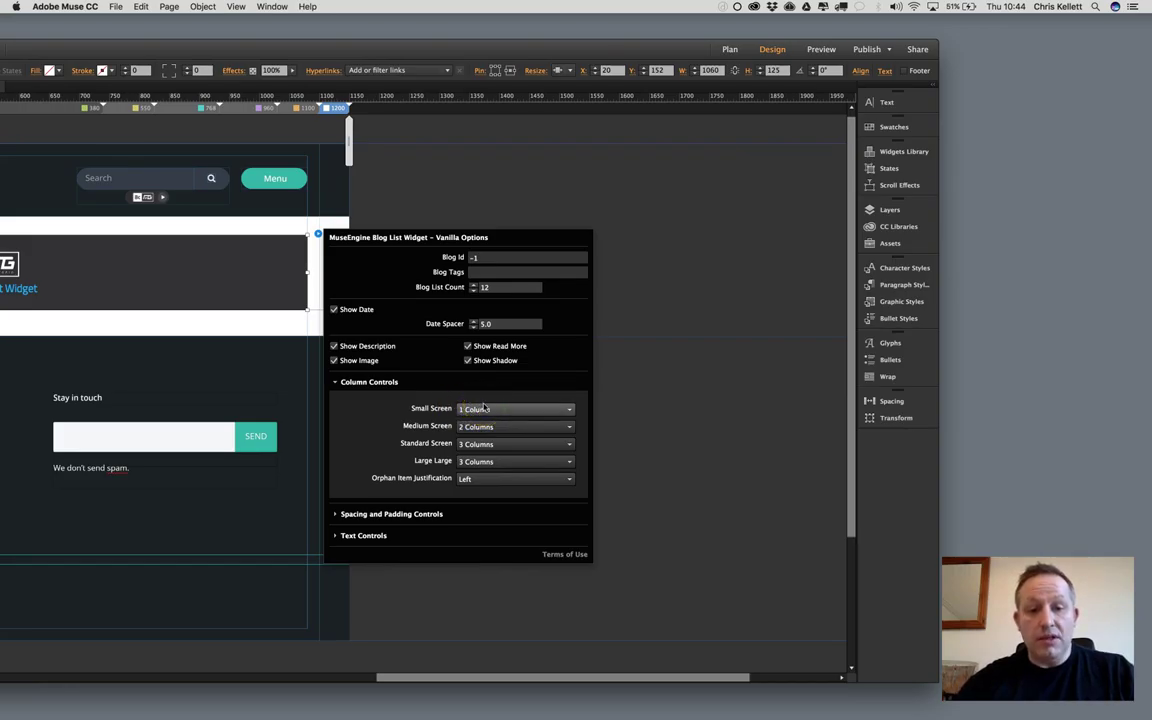
left_click(490, 409)
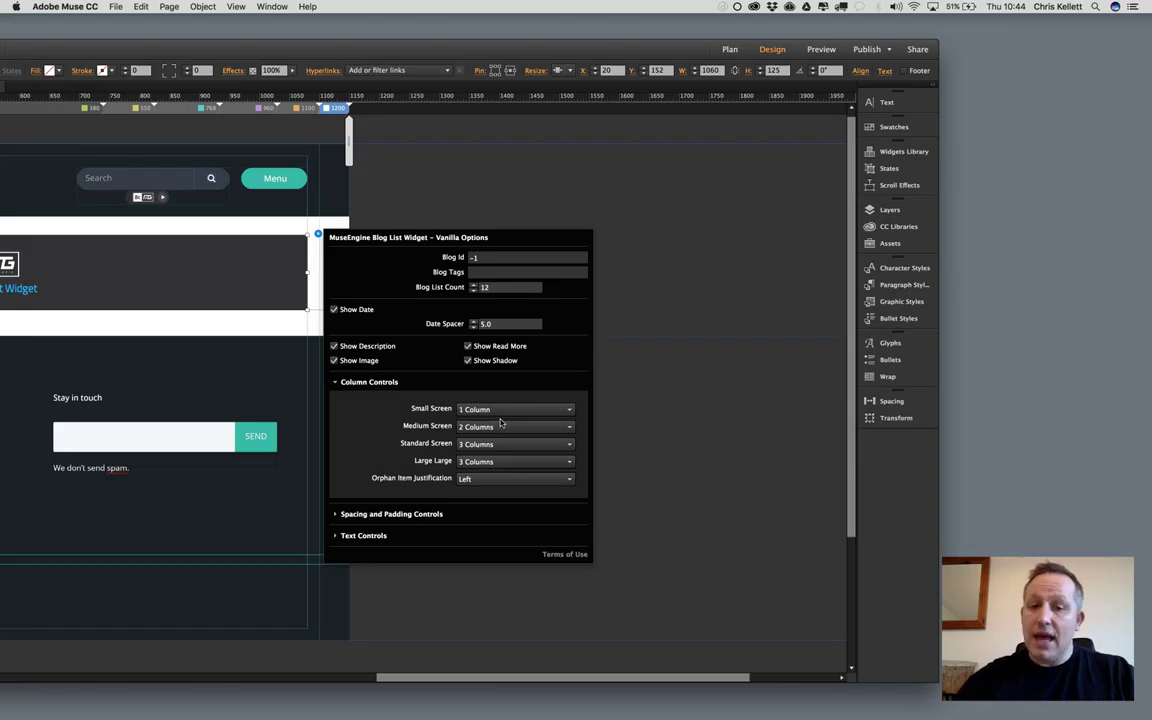
left_click(503, 427)
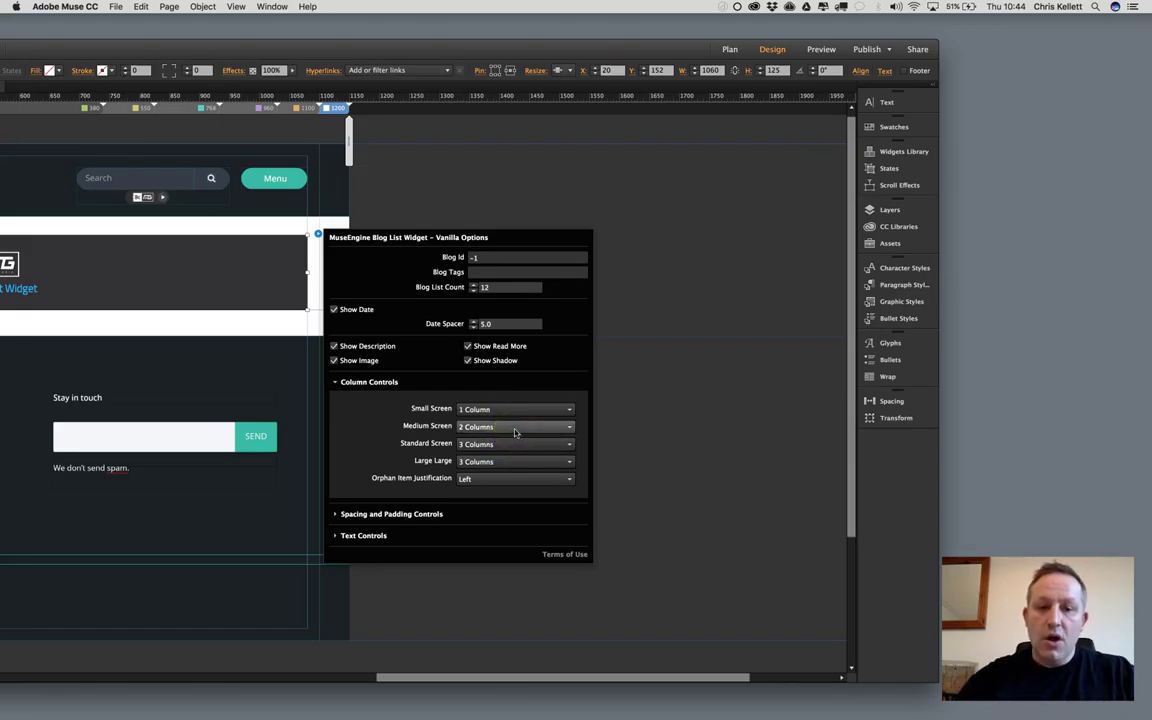
left_click(527, 443)
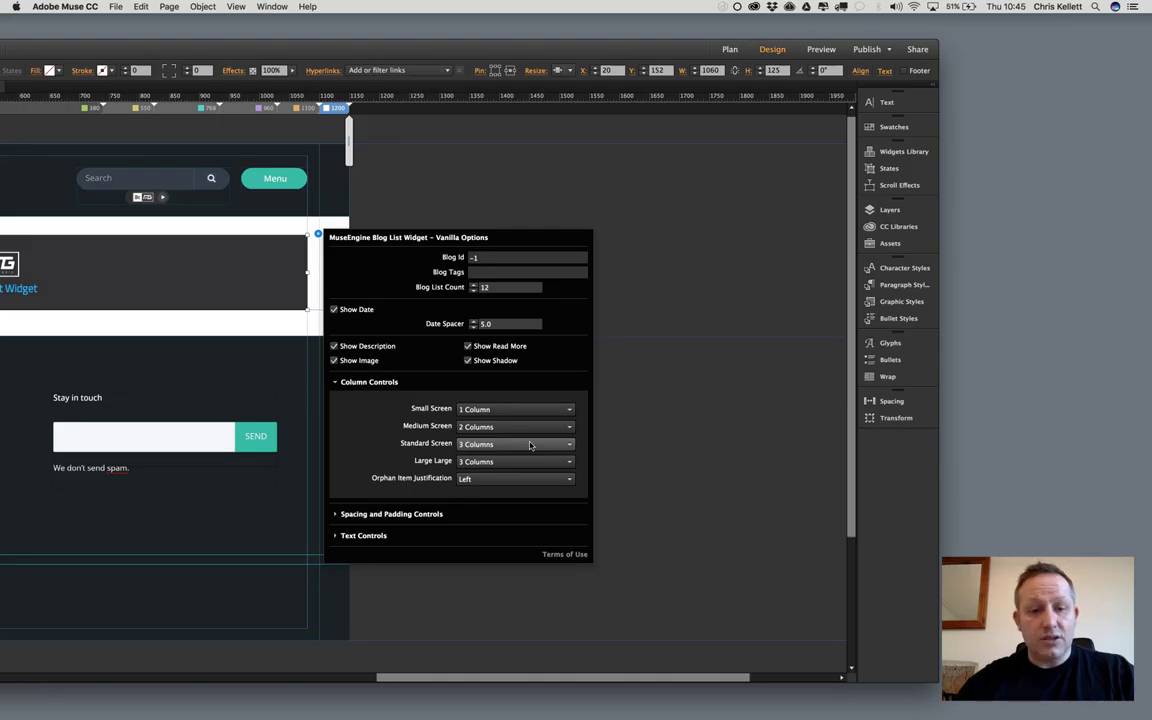
left_click(527, 462)
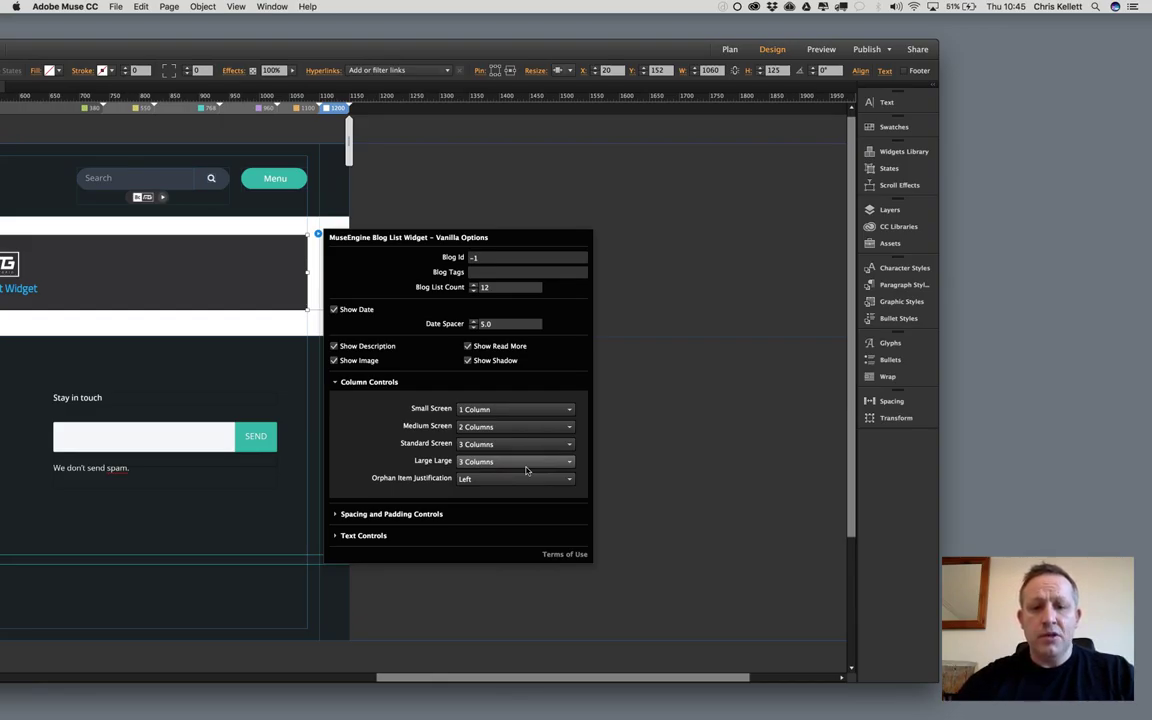
left_click(522, 427)
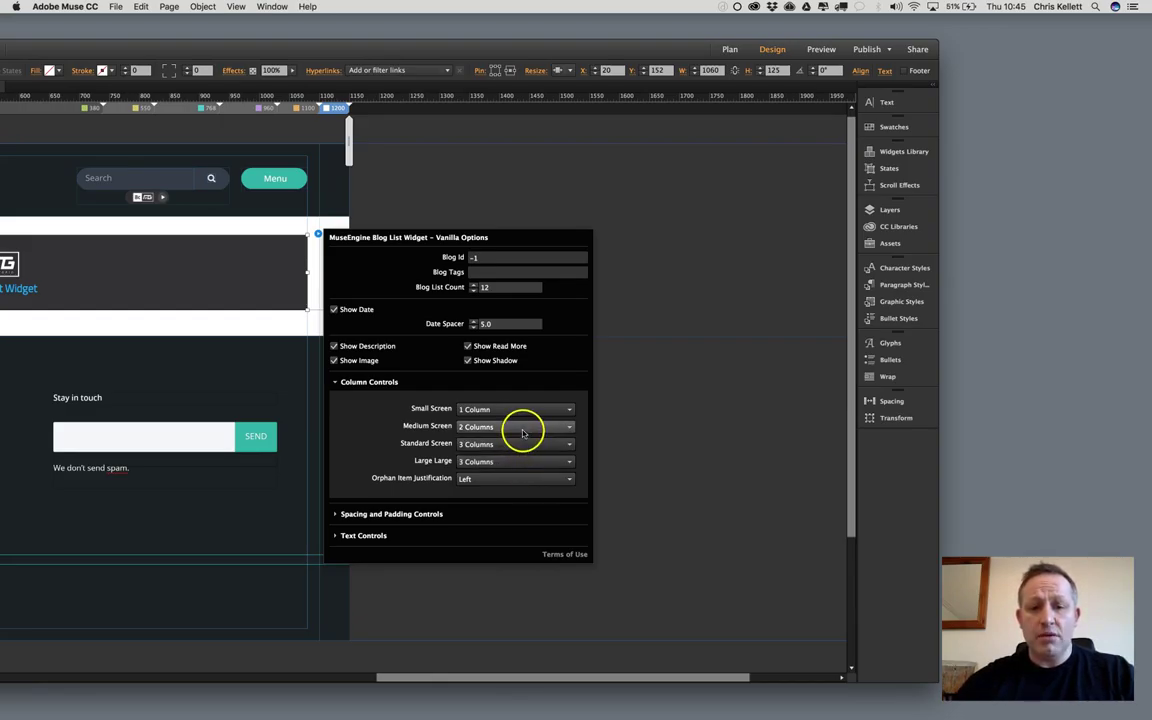
left_click(18, 673)
left_click(163, 673)
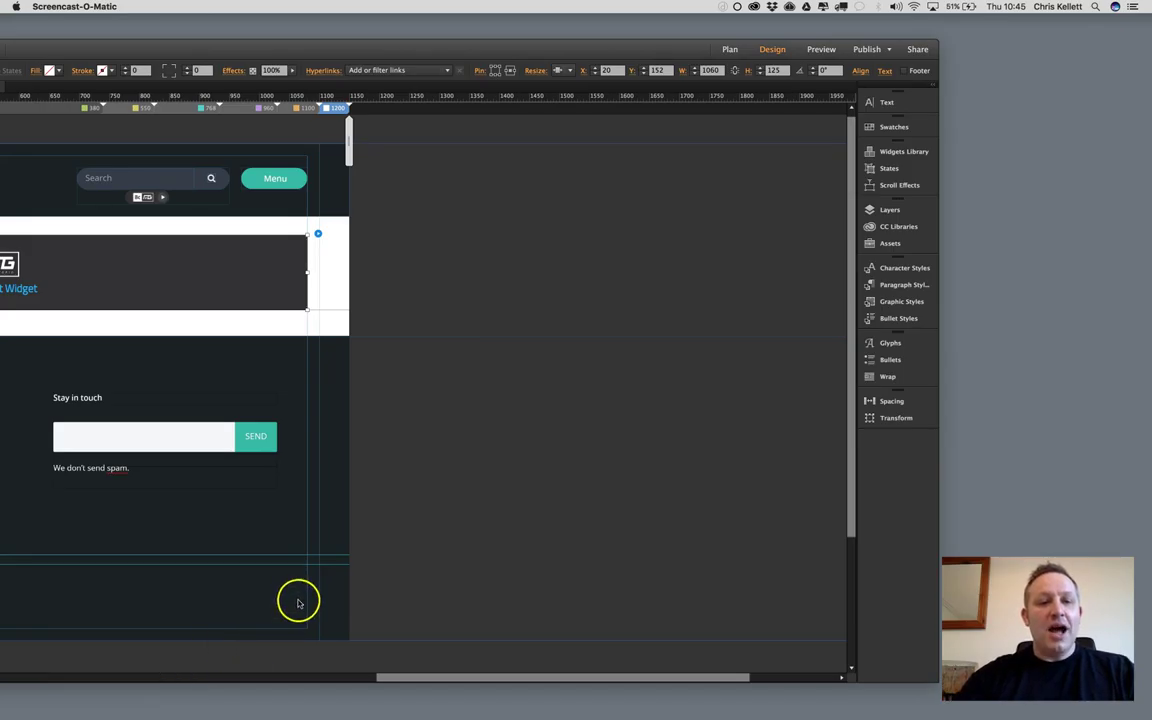
left_click(318, 234)
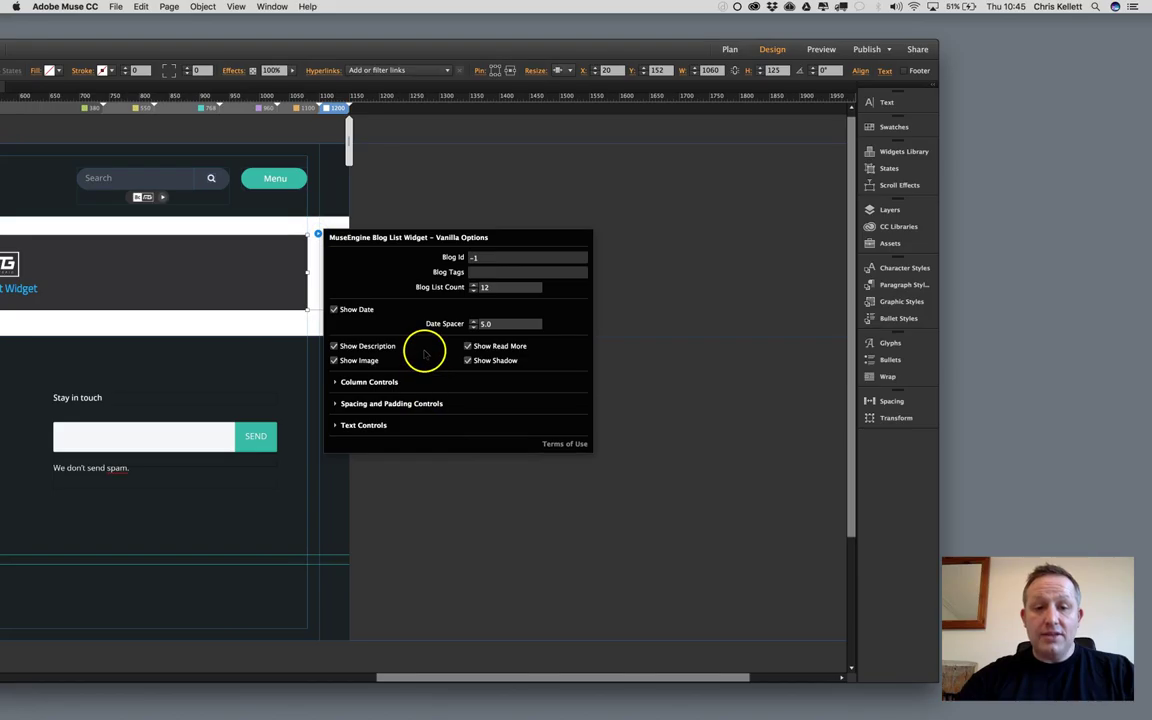
left_click(373, 382)
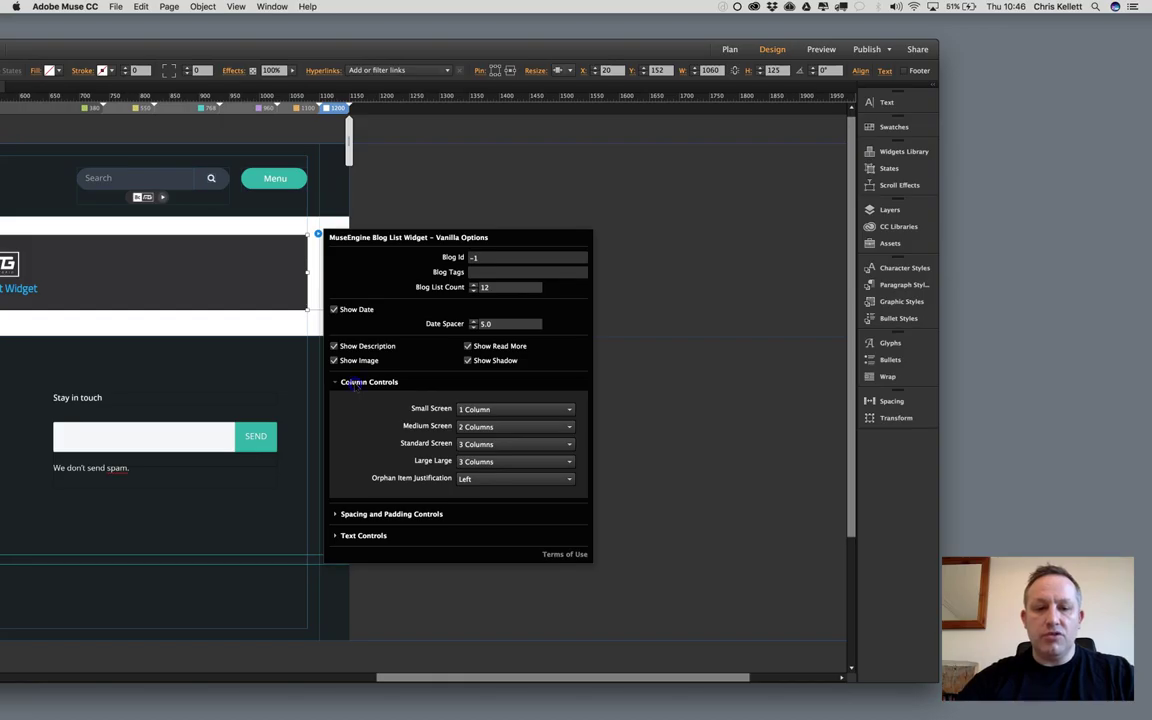
left_click(355, 384)
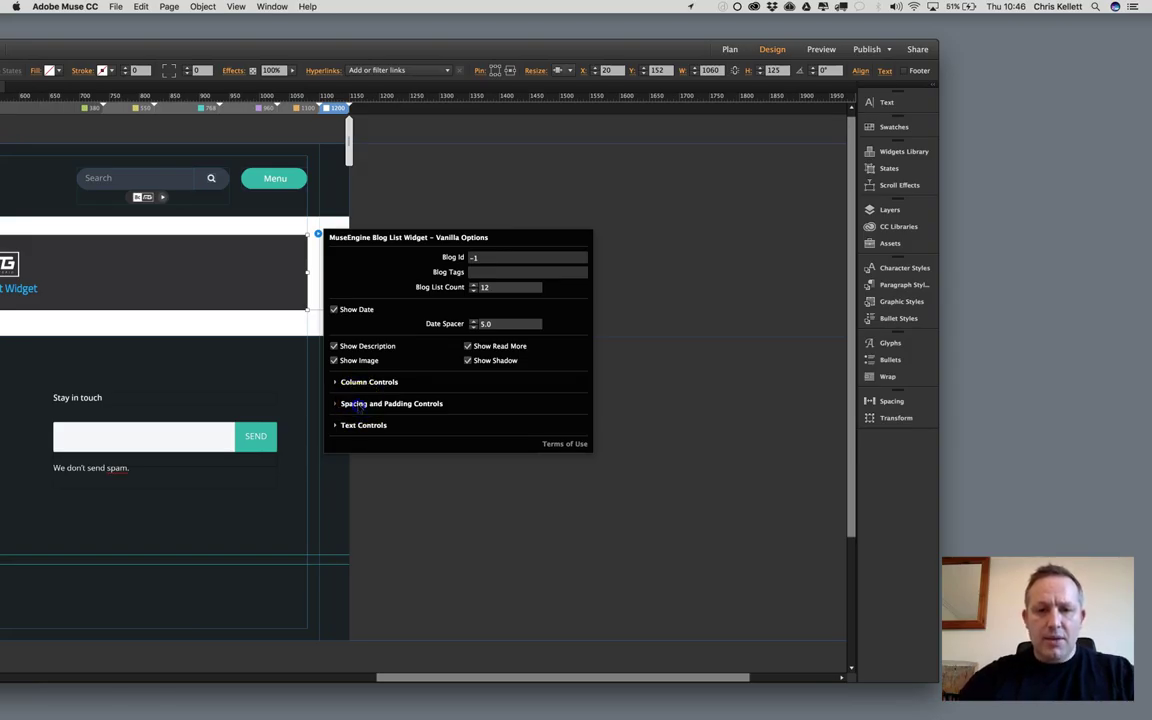
Expand Spacing and Padding Controls and compare against the live blog page in Chrome.
left_click(358, 404)
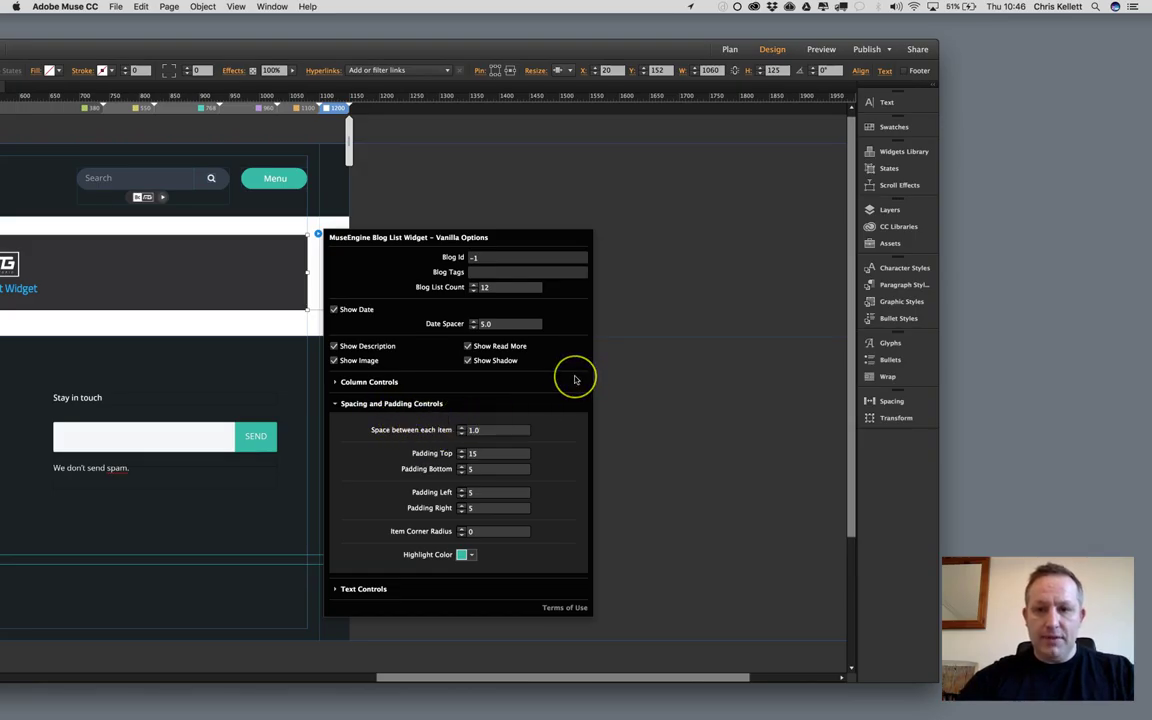
key("ctrl+Right")
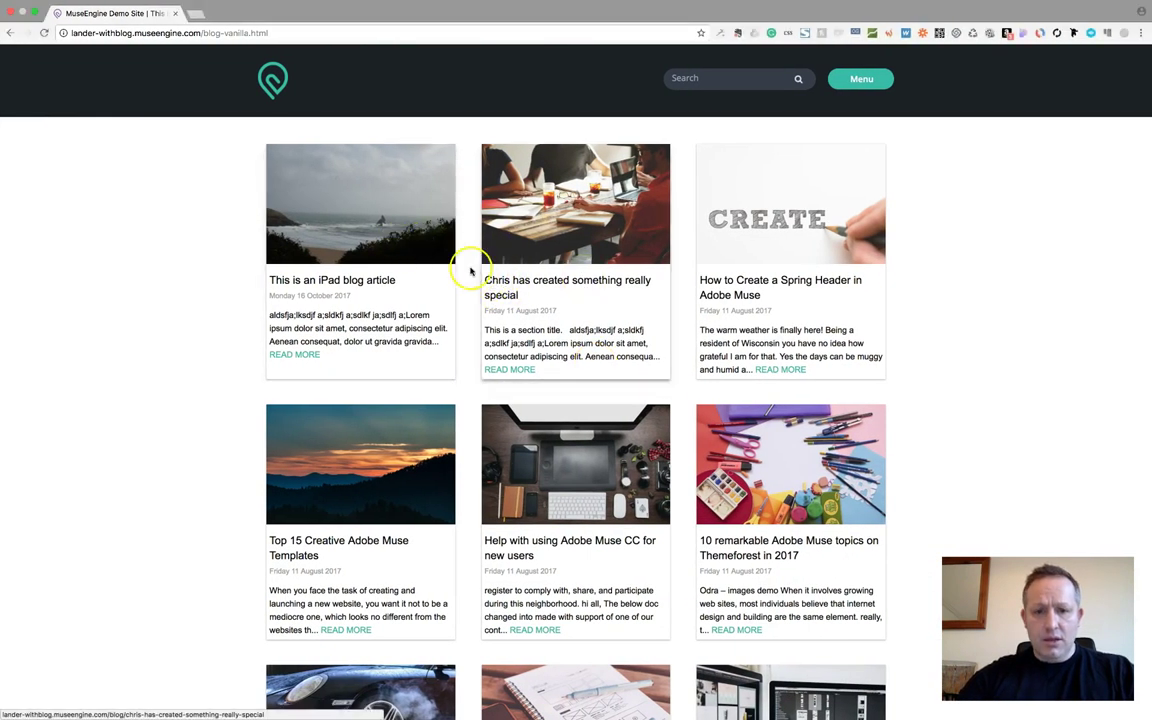
key("ctrl+Left")
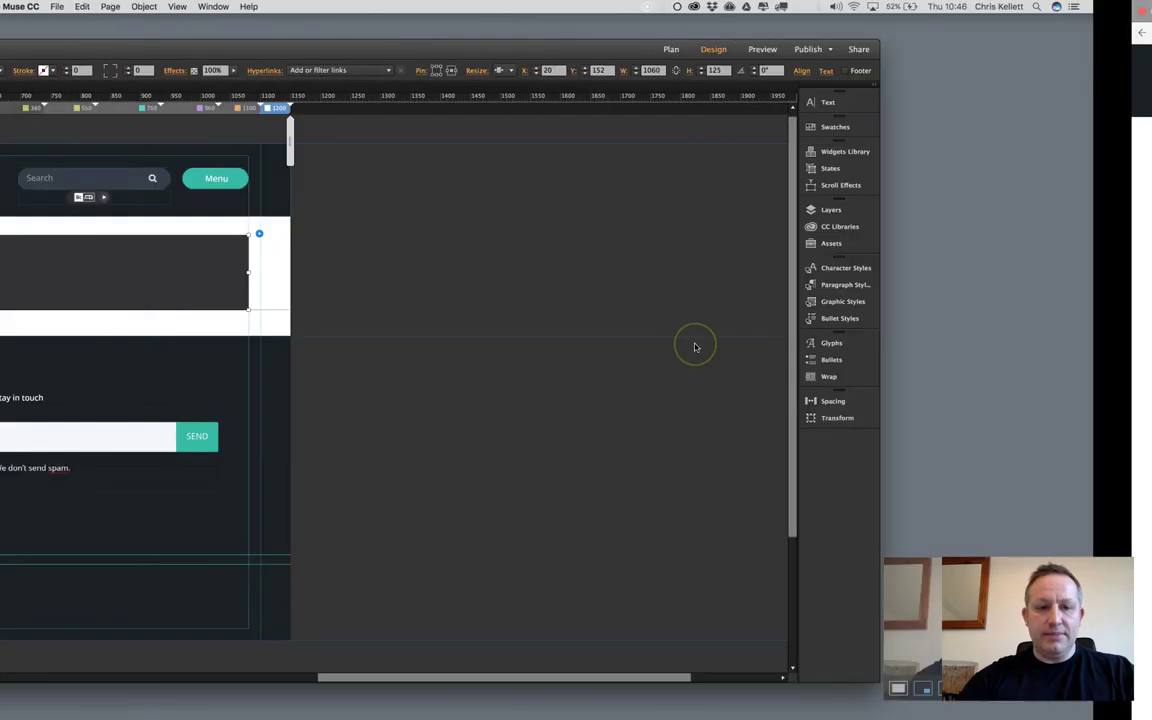
Raise Space between each item to 1.1 and close the options to refresh the preview.
left_click(320, 235)
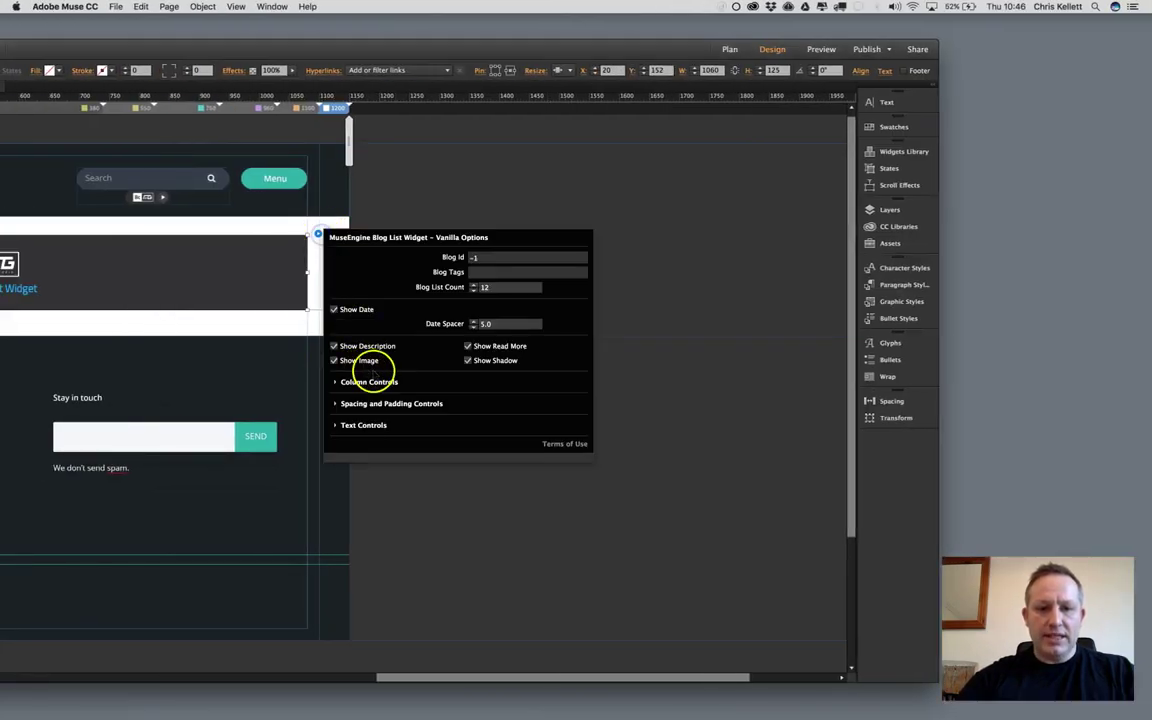
left_click(365, 403)
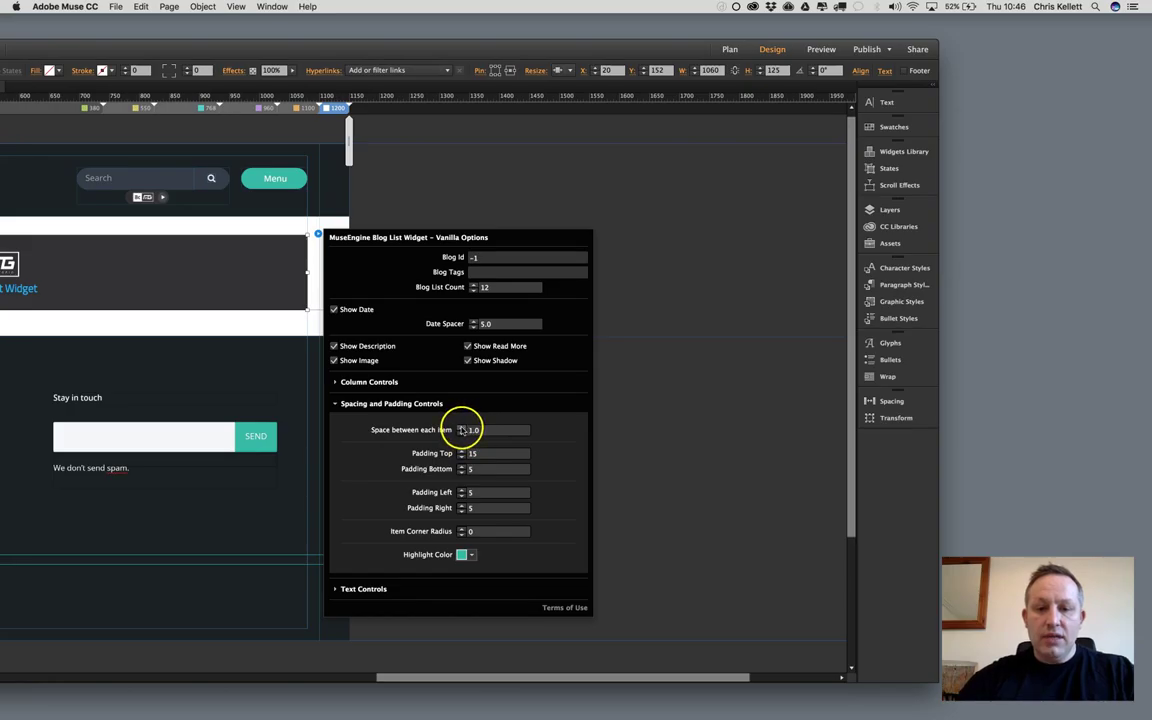
left_click(461, 427)
key("Return")
left_click(458, 427)
Lower Space between each item back to 1.0 and check the padding values.
left_click(318, 236)
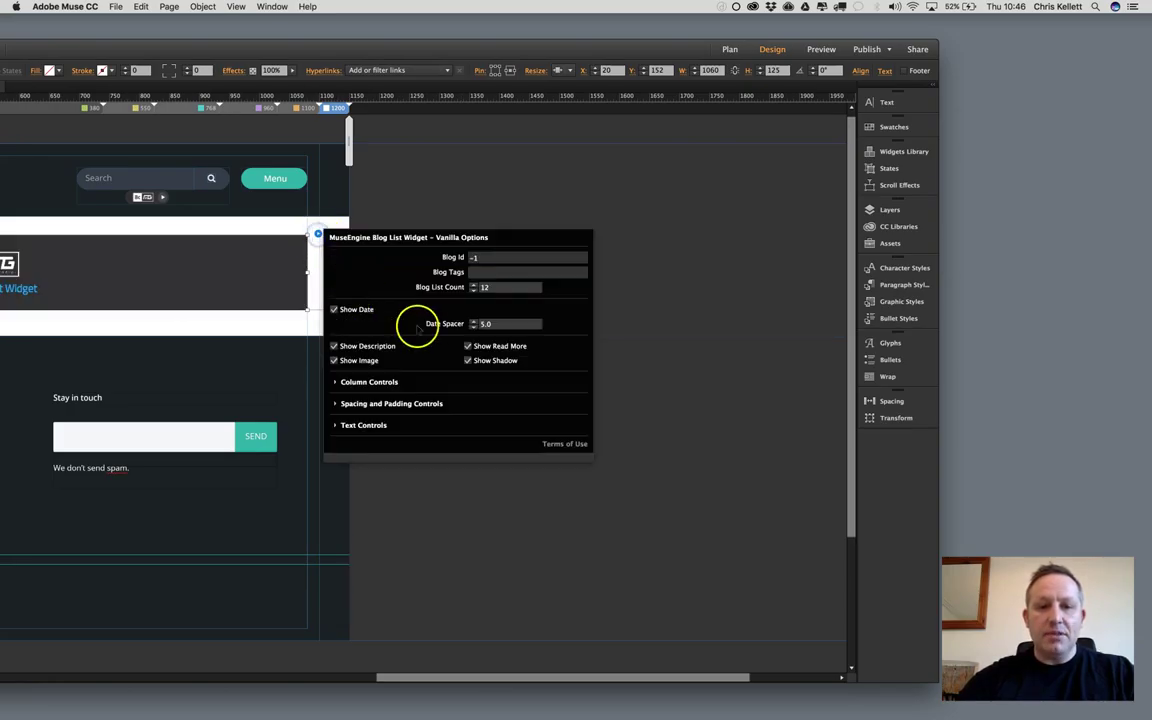
left_click(366, 405)
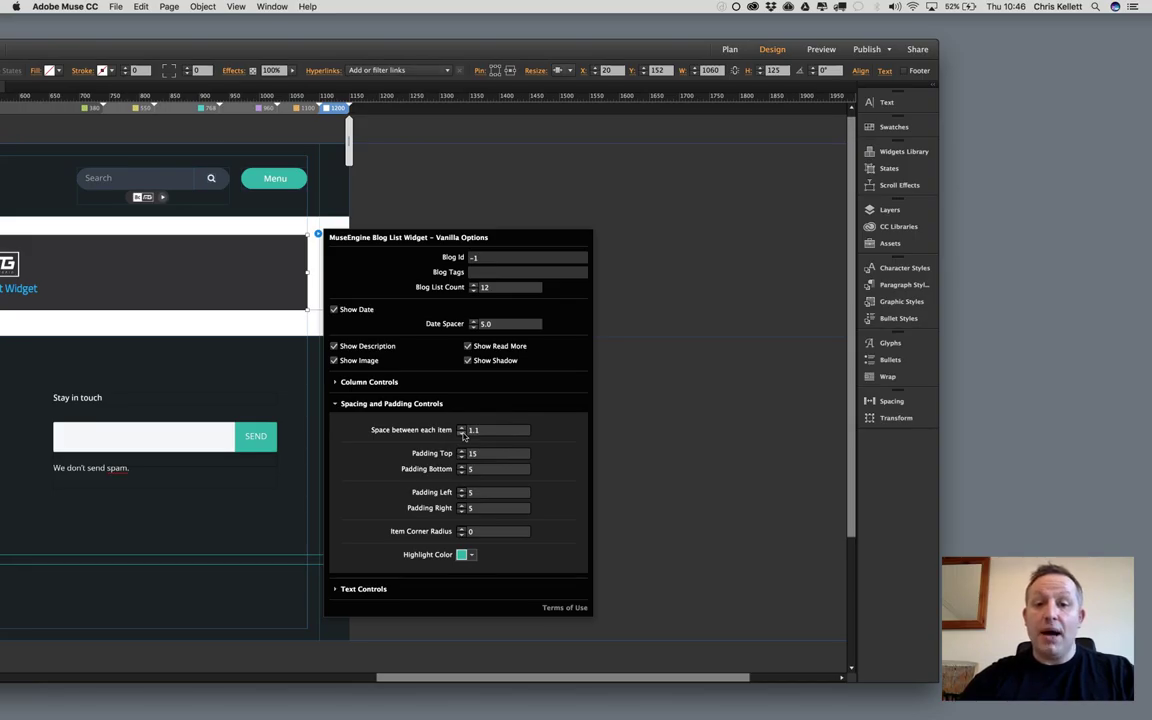
left_click(462, 433)
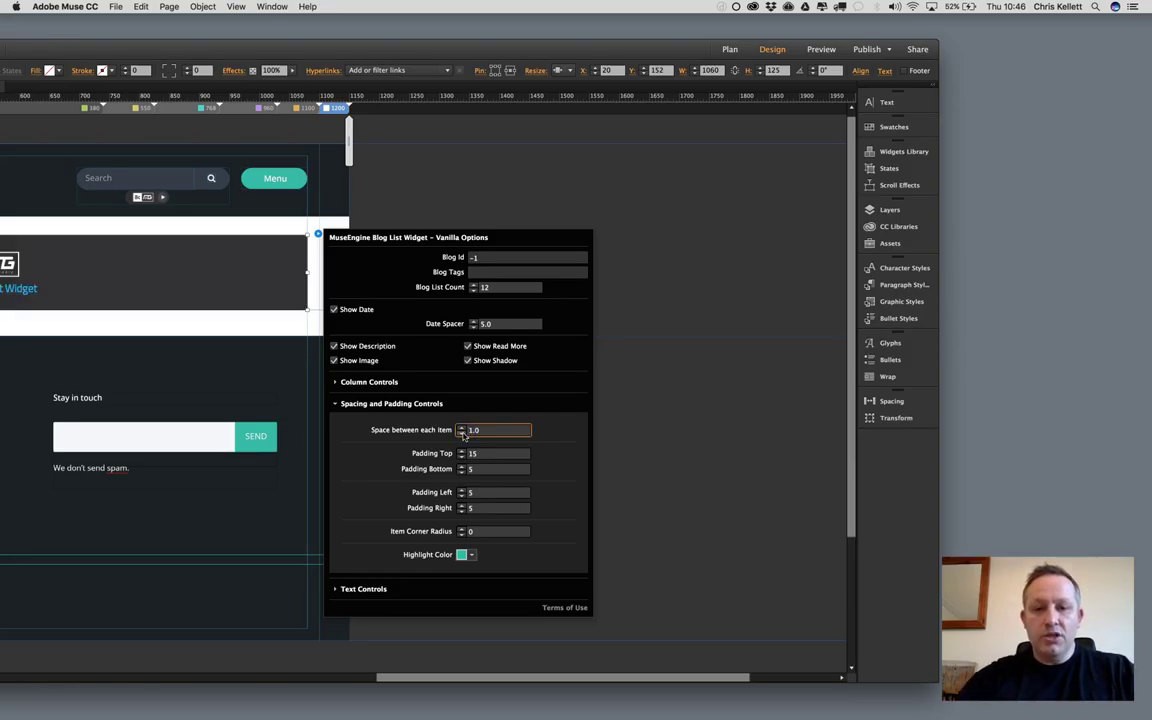
left_click(484, 436)
left_click(482, 452)
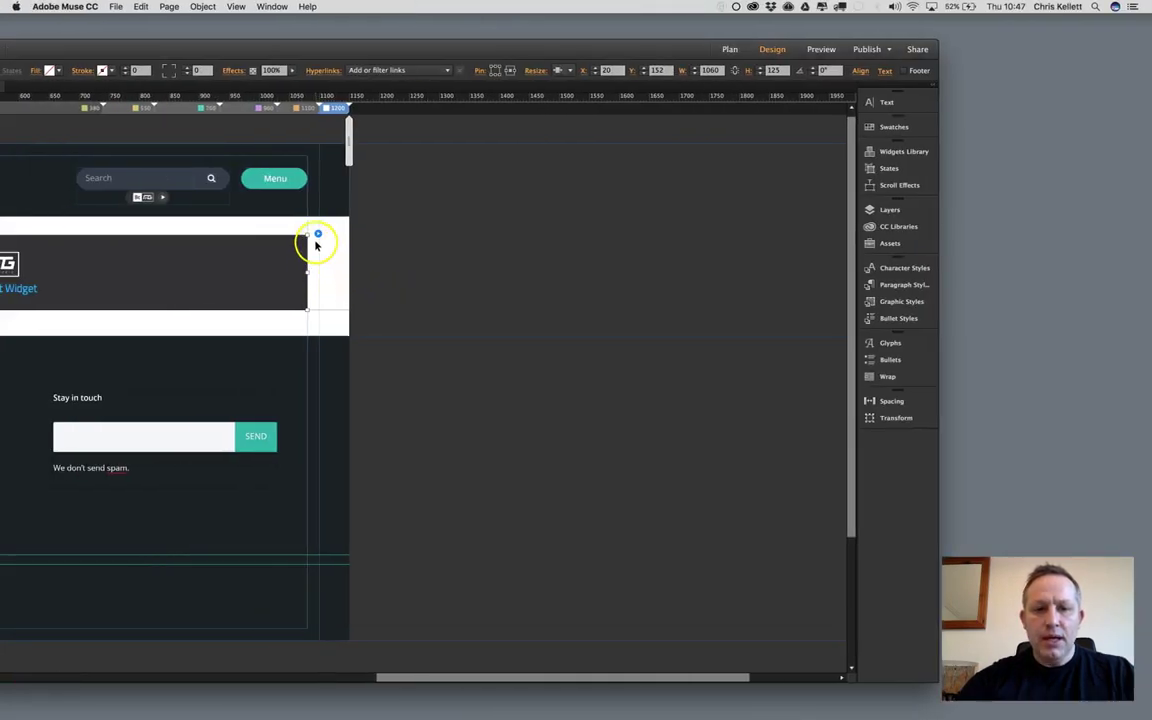
Set the widget's bottom, top and left padding to 20 under Spacing and Padding Controls.
left_click(316, 235)
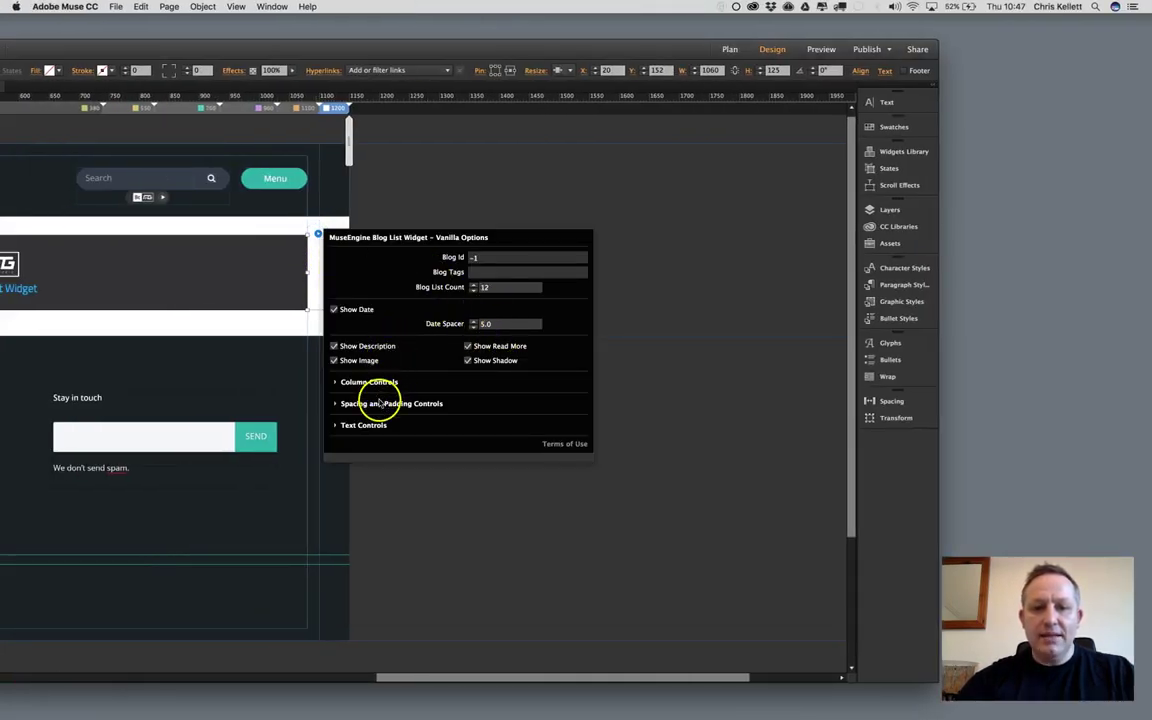
left_click(380, 404)
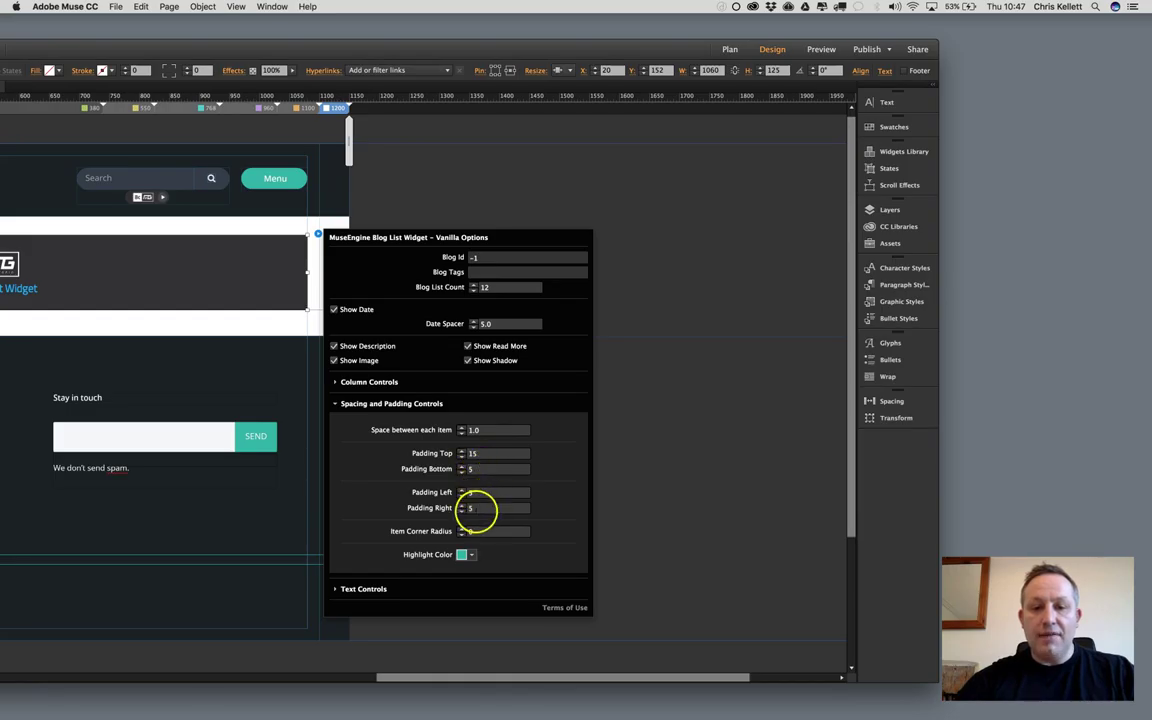
left_click(478, 468)
type("2")
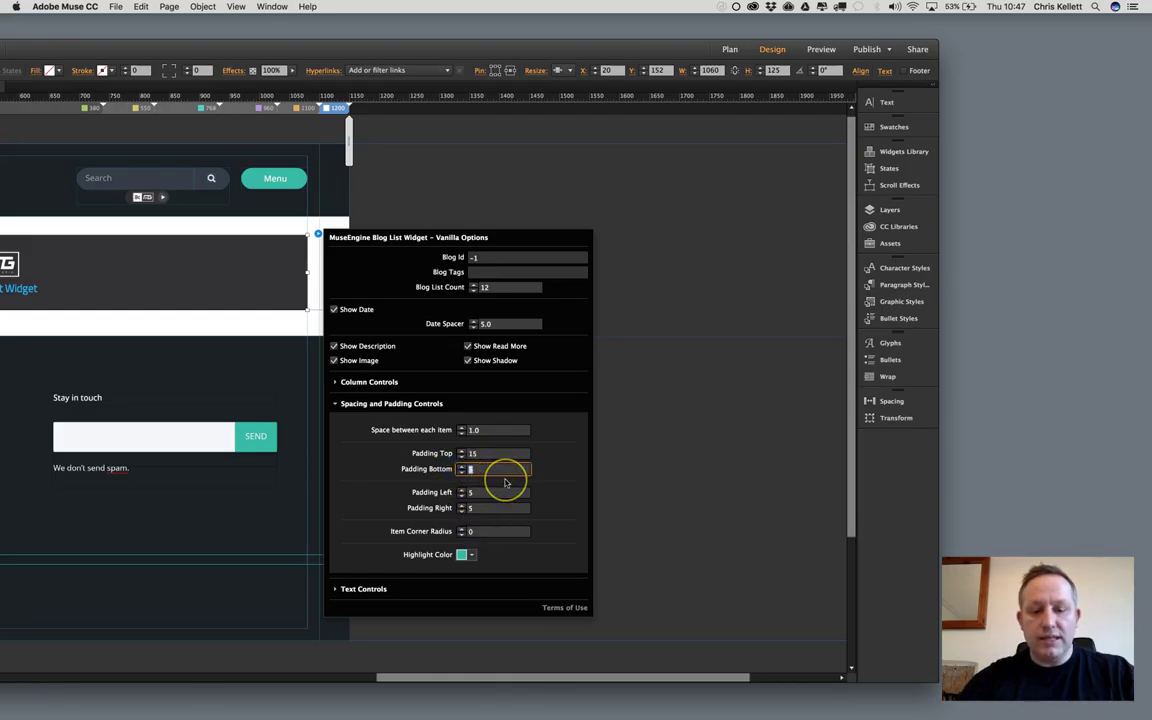
type("0")
left_click_drag(478, 452, 426, 453)
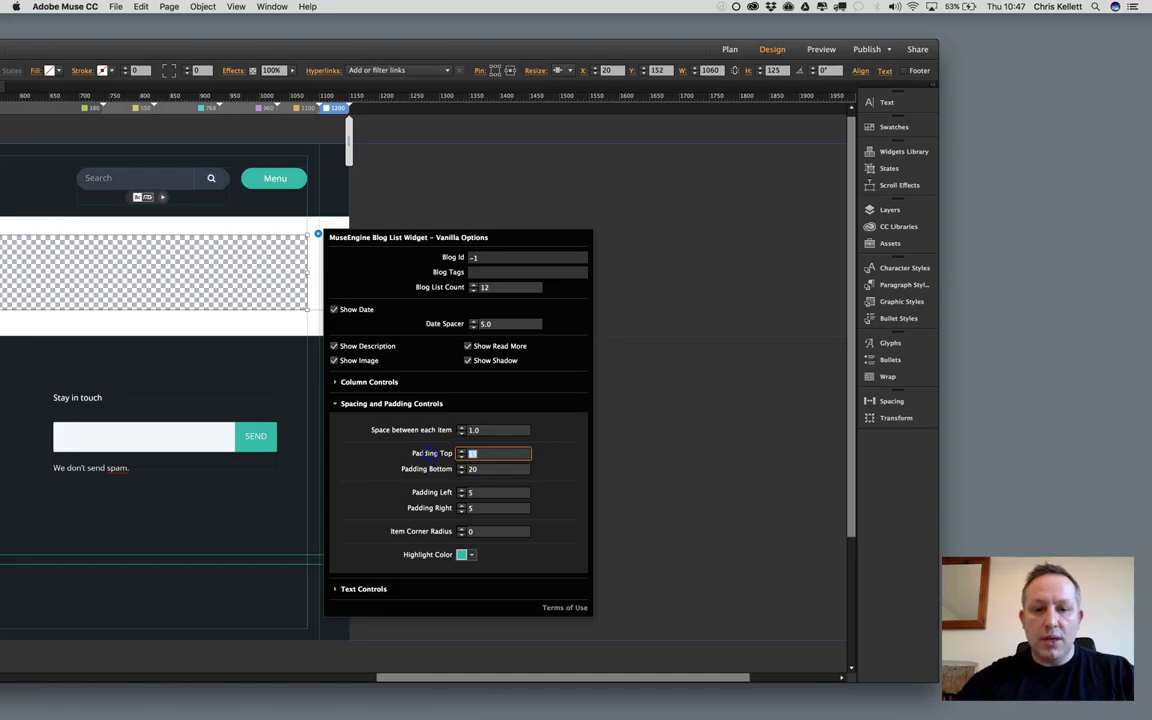
type("20")
left_click_drag(472, 493, 443, 508)
type("20")
Set Space between each item to 0.8 and Item Corner Radius to 5.
left_click_drag(484, 429, 472, 429)
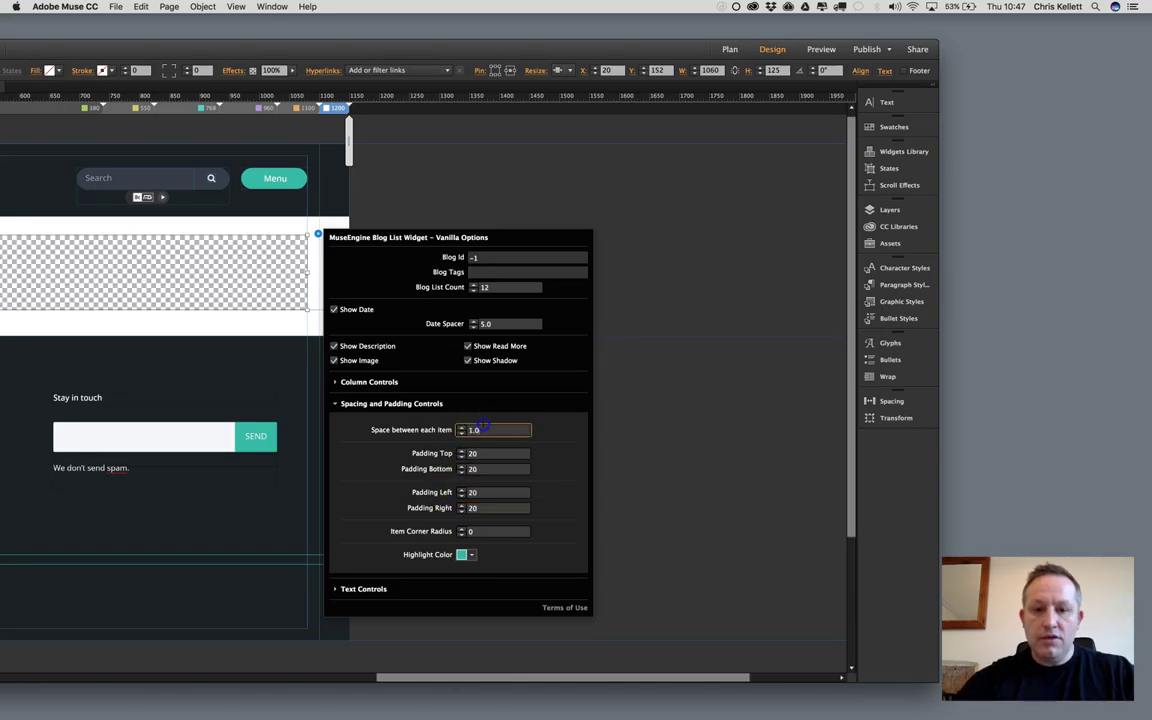
type("0.8")
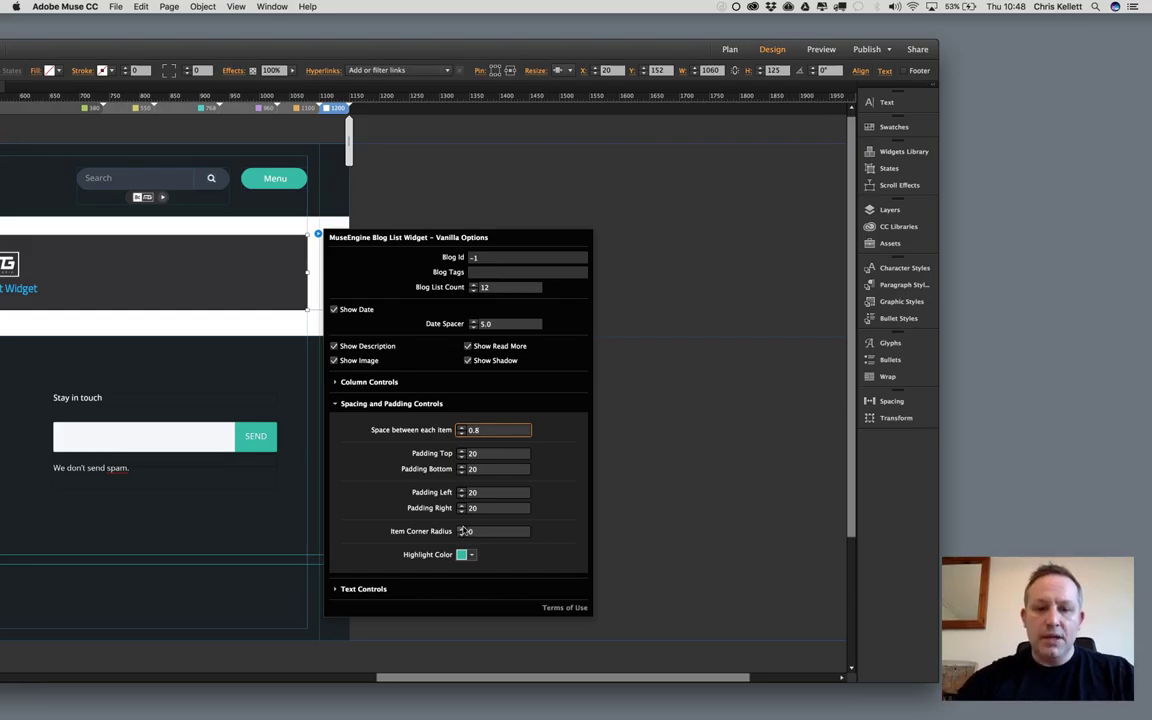
left_click(470, 531)
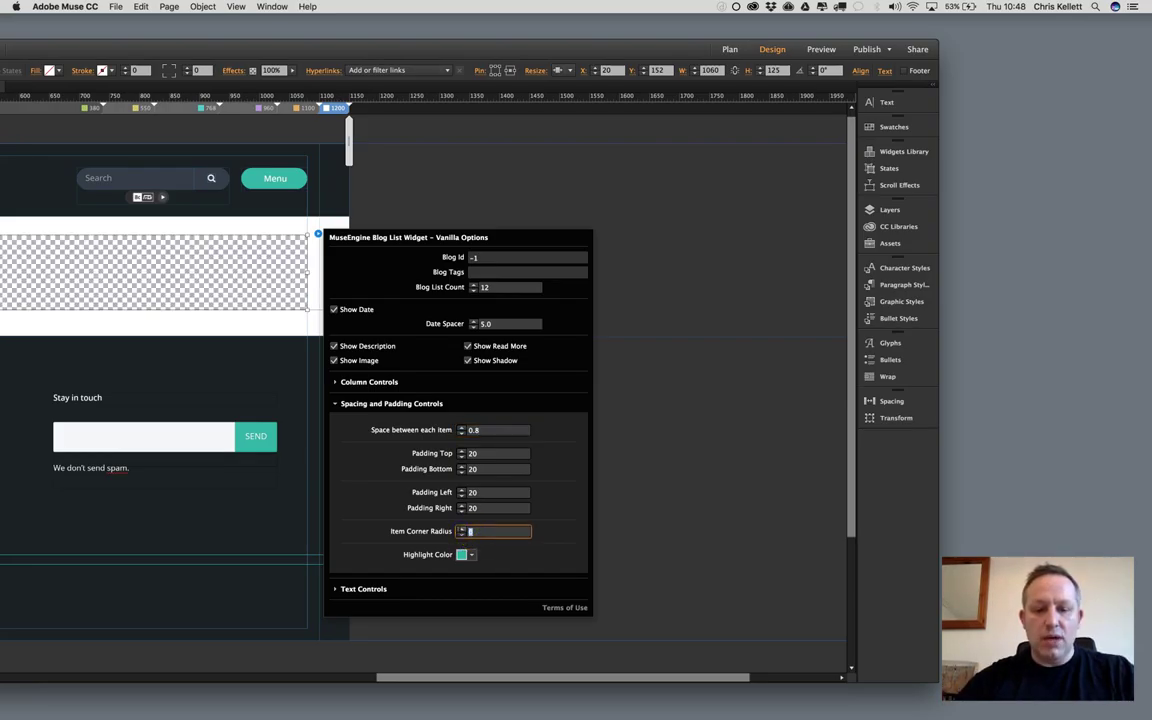
type("5")
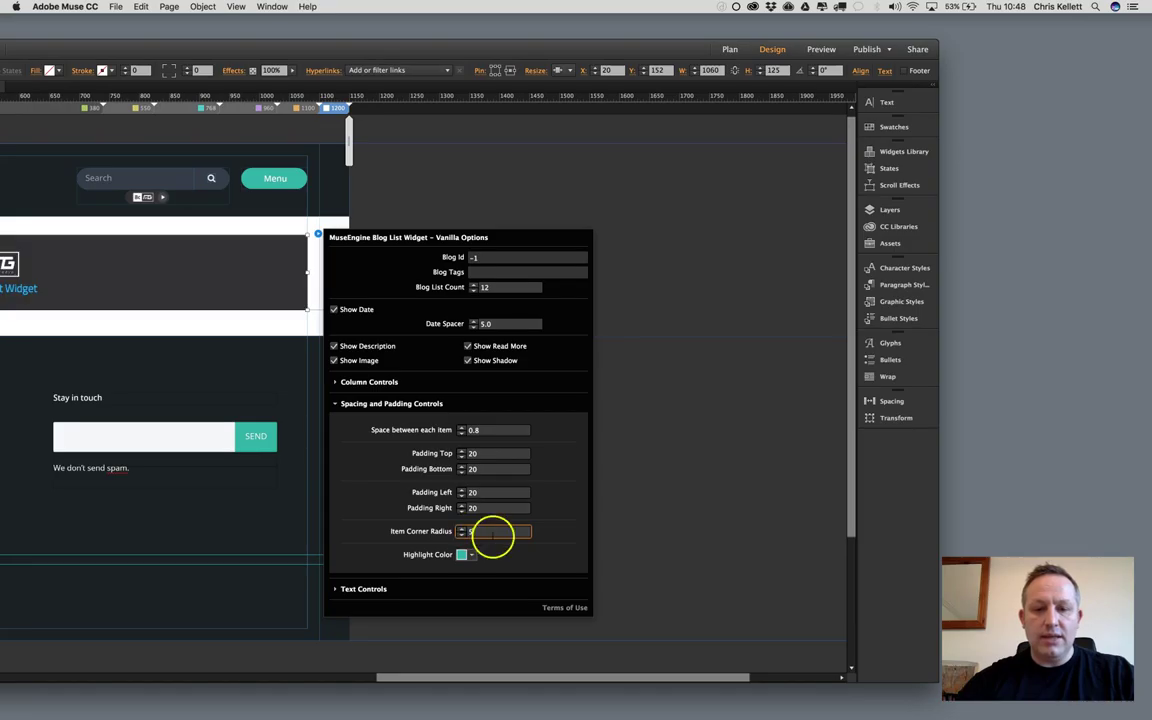
Close the widget options and republish the site to Business Catalyst past the Typekit notice.
left_click(632, 314)
left_click(866, 49)
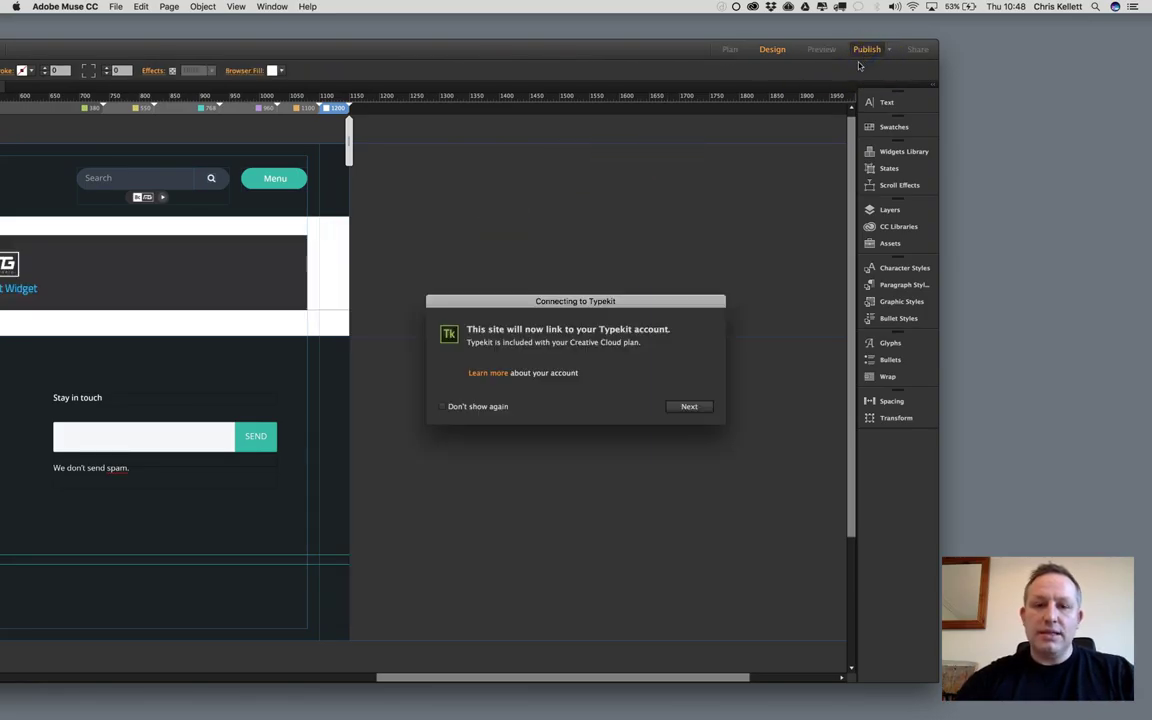
left_click(689, 406)
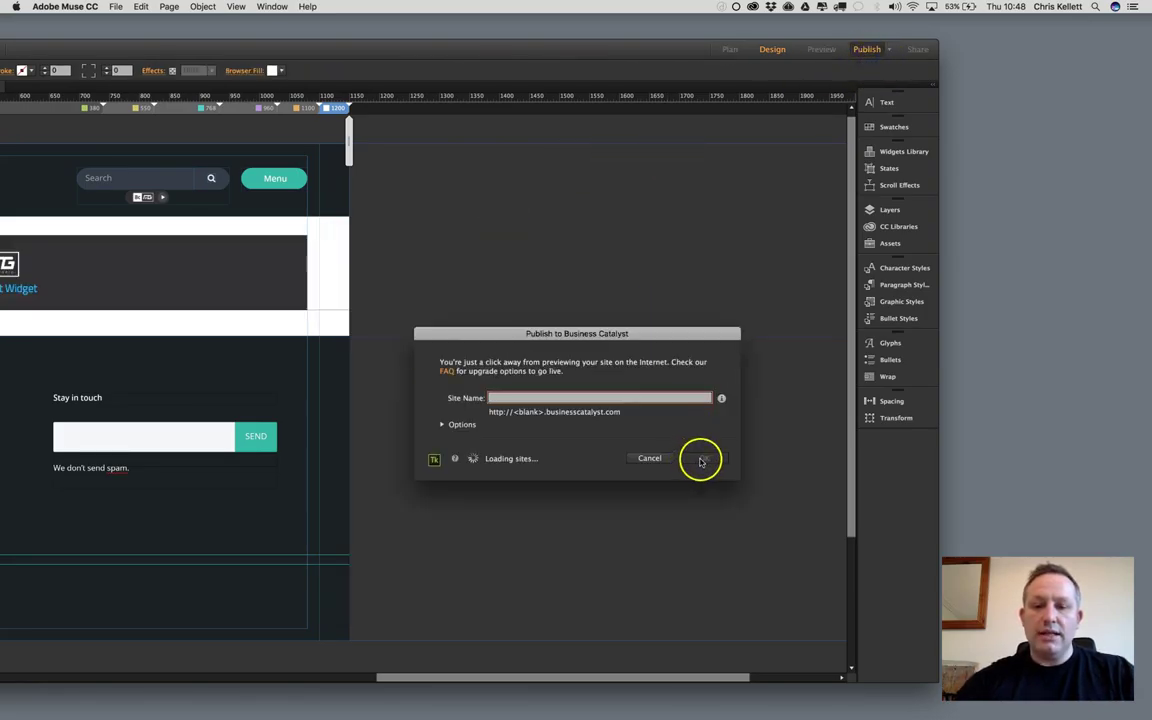
left_click(702, 422)
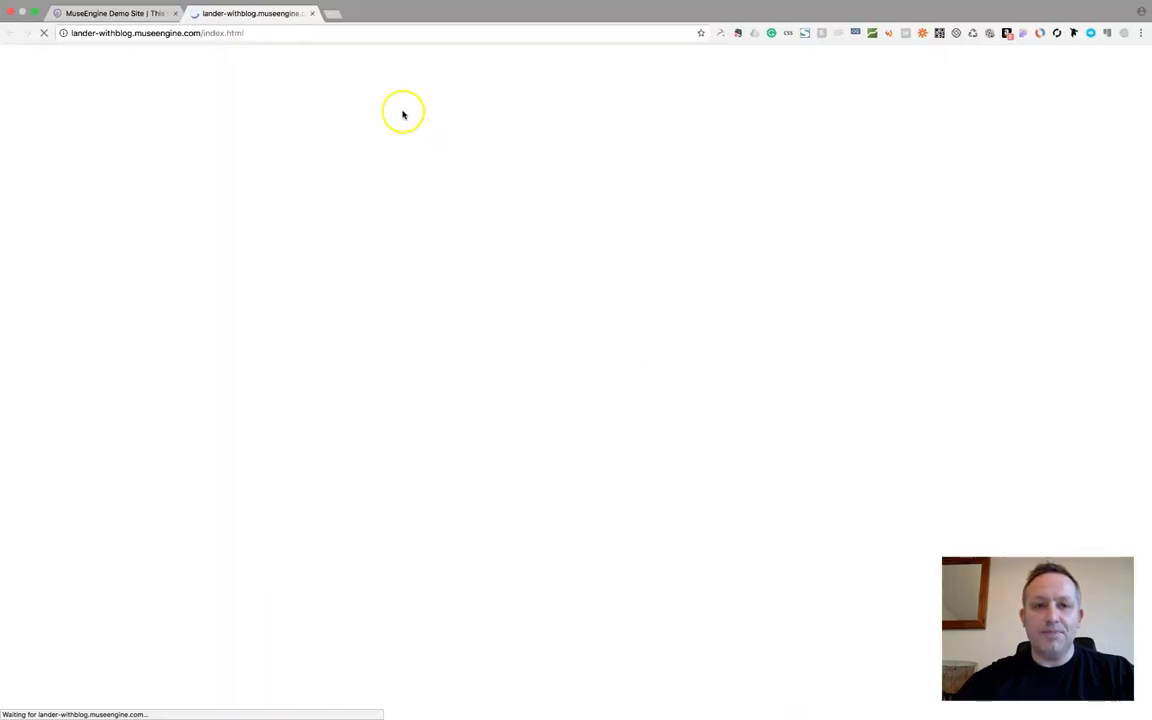
Close the extra index.html tab, reload blog-vanilla.html, and dismiss the TripAdvisor notification.
left_click(312, 14)
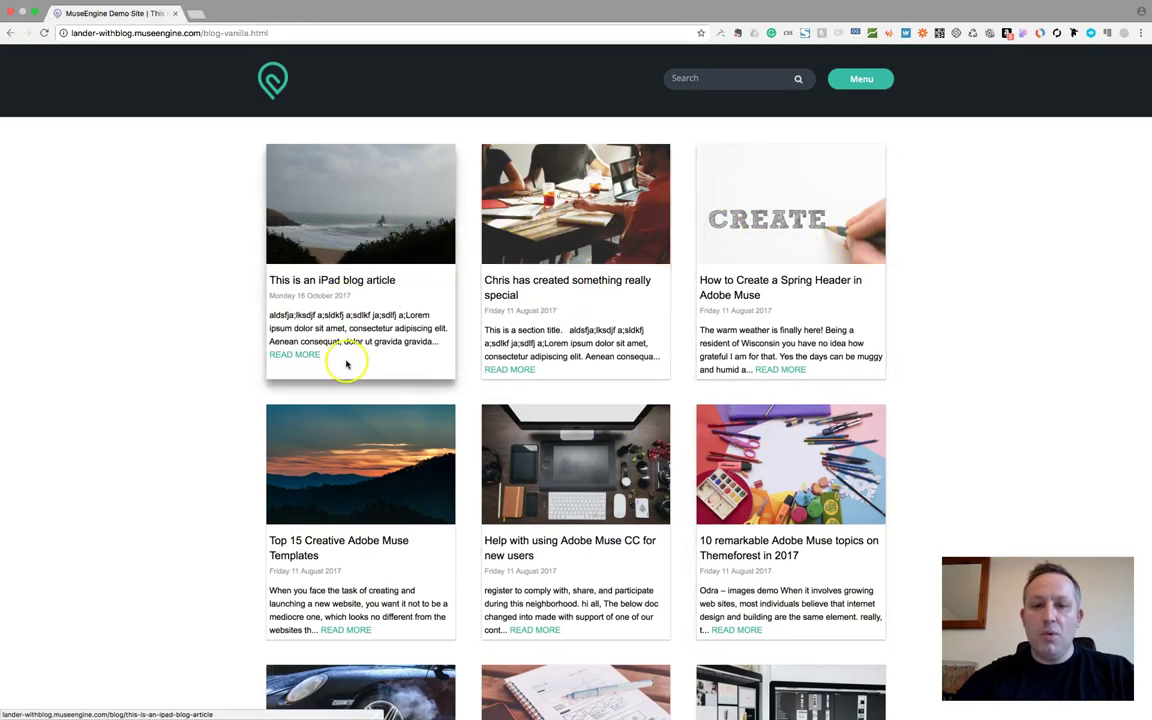
left_click(44, 33)
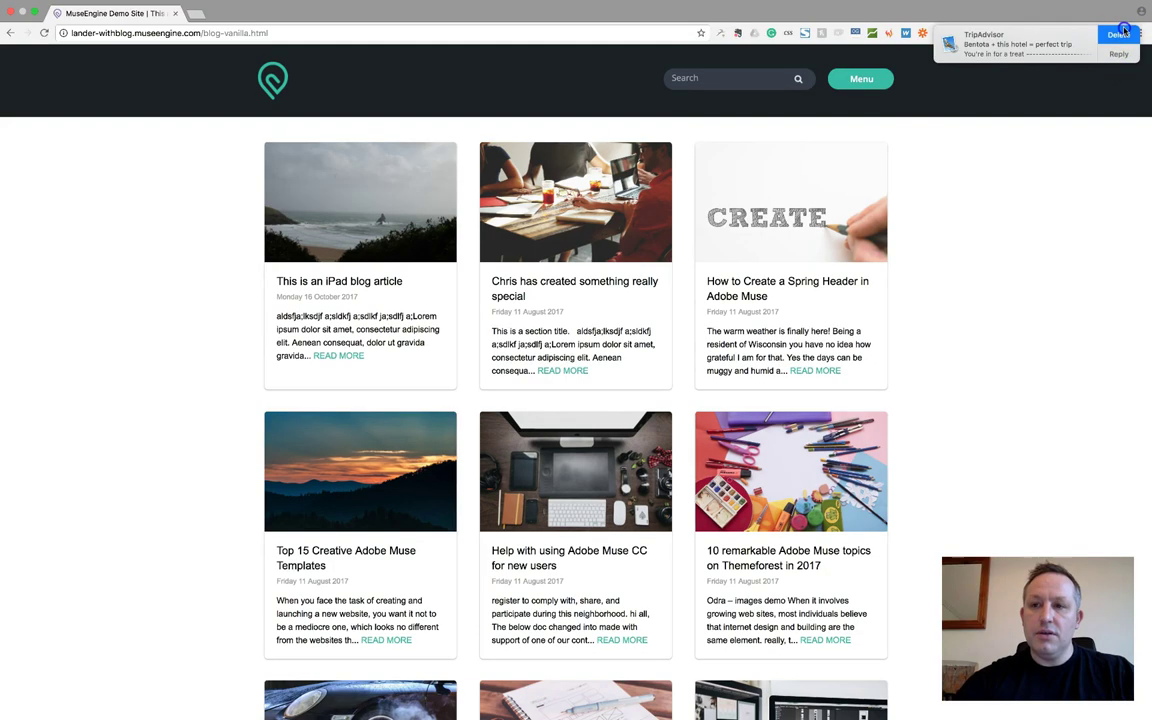
left_click(1123, 33)
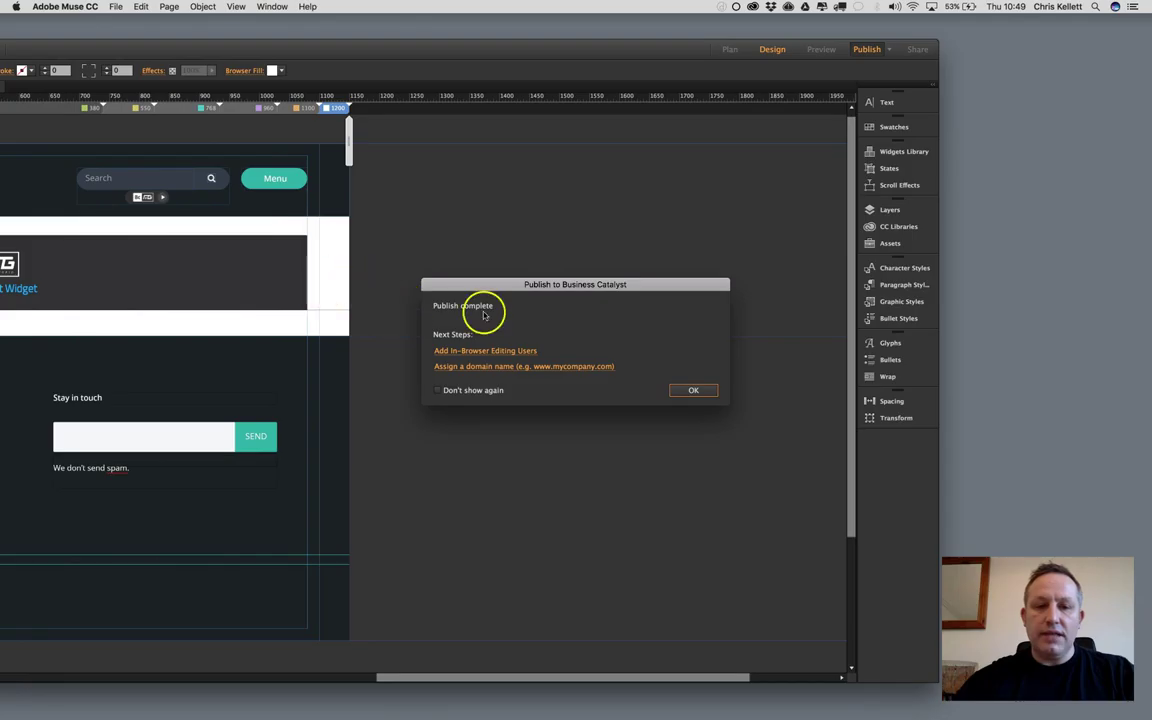
Dismiss the publish notice, review the widget's Title Font Size under Text Controls, then return to Chrome.
left_click(692, 390)
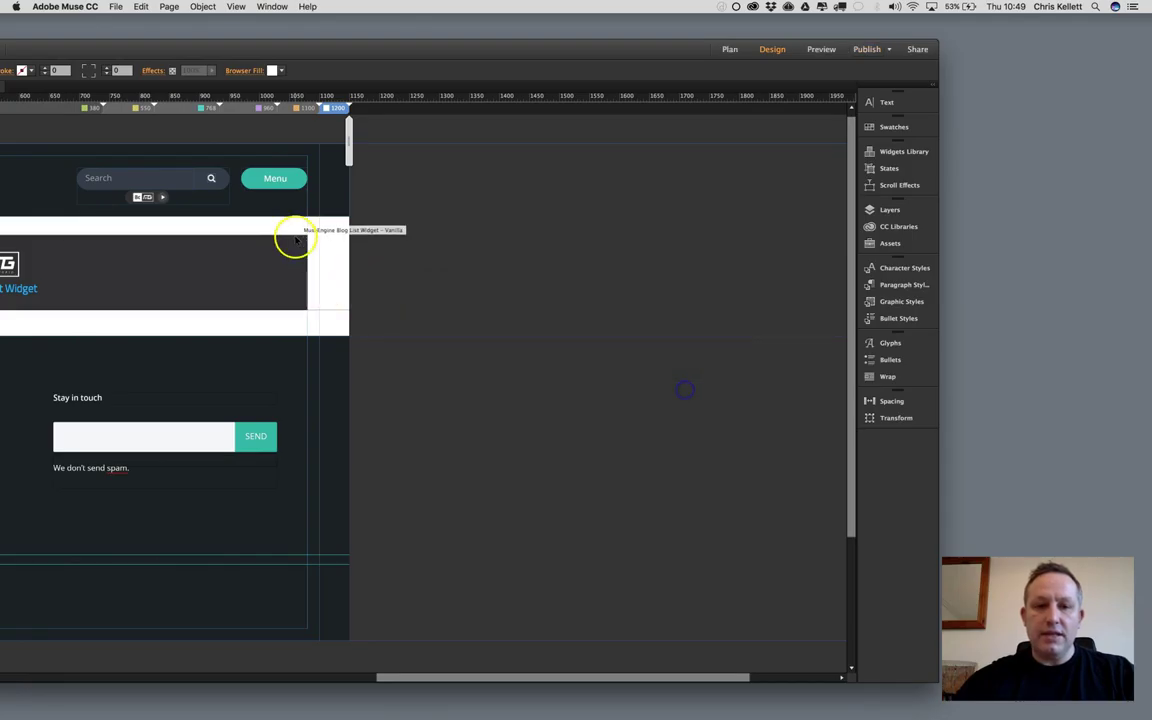
left_click(317, 232)
left_click(319, 233)
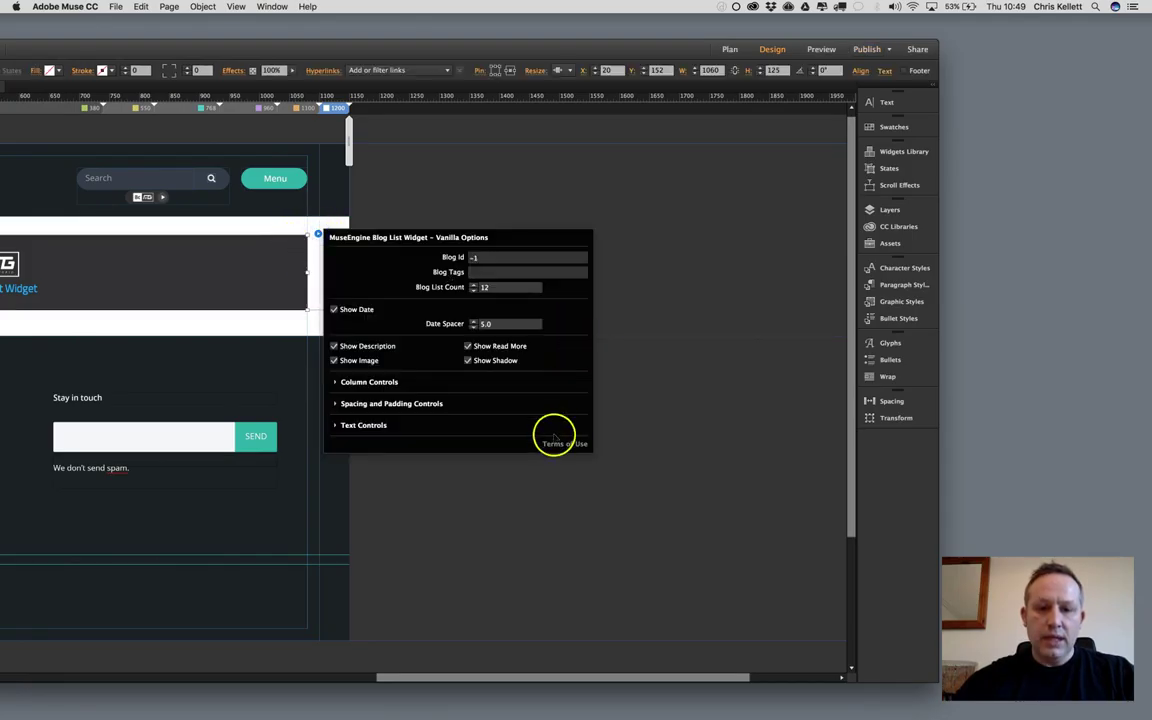
left_click(372, 426)
left_click(472, 460)
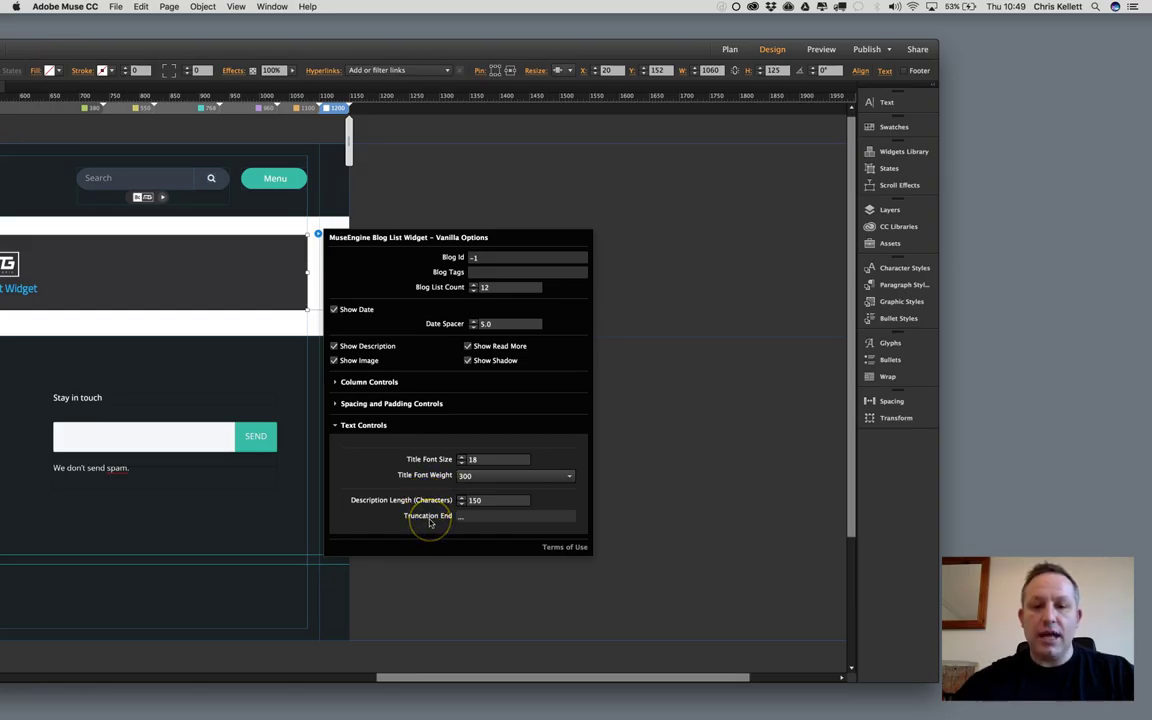
key("super+Tab")
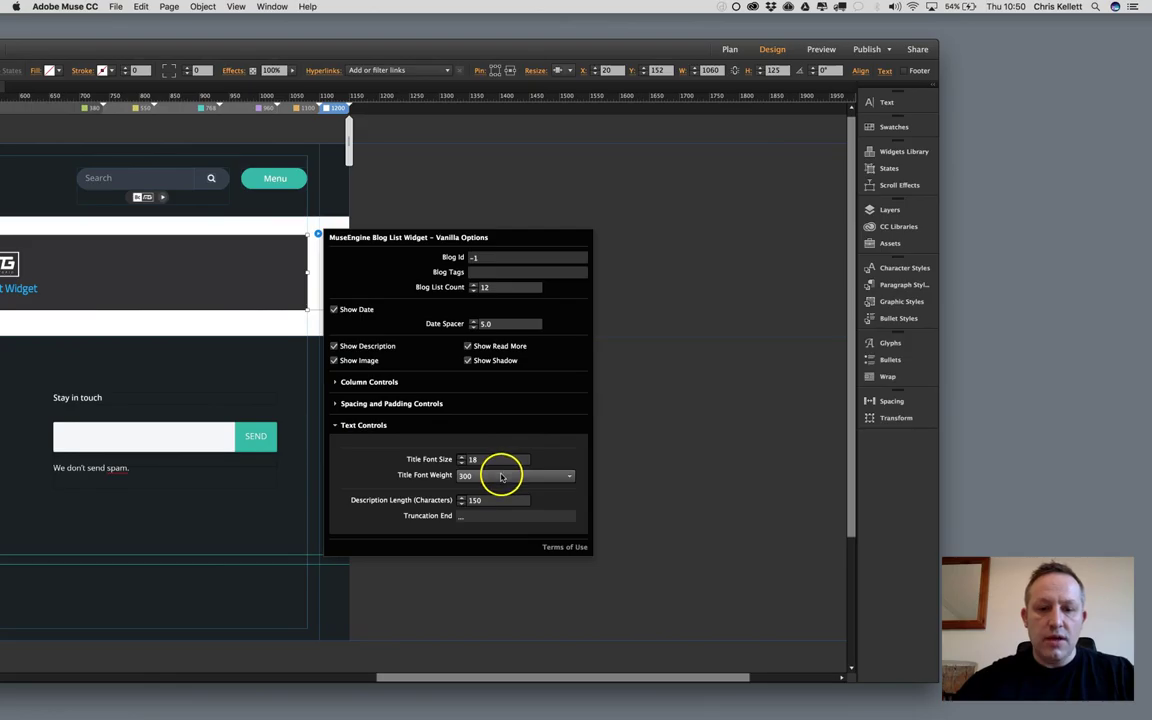
Set the blog widget's Title Font Weight to 600 and Title Font Size to 22.
left_click(501, 473)
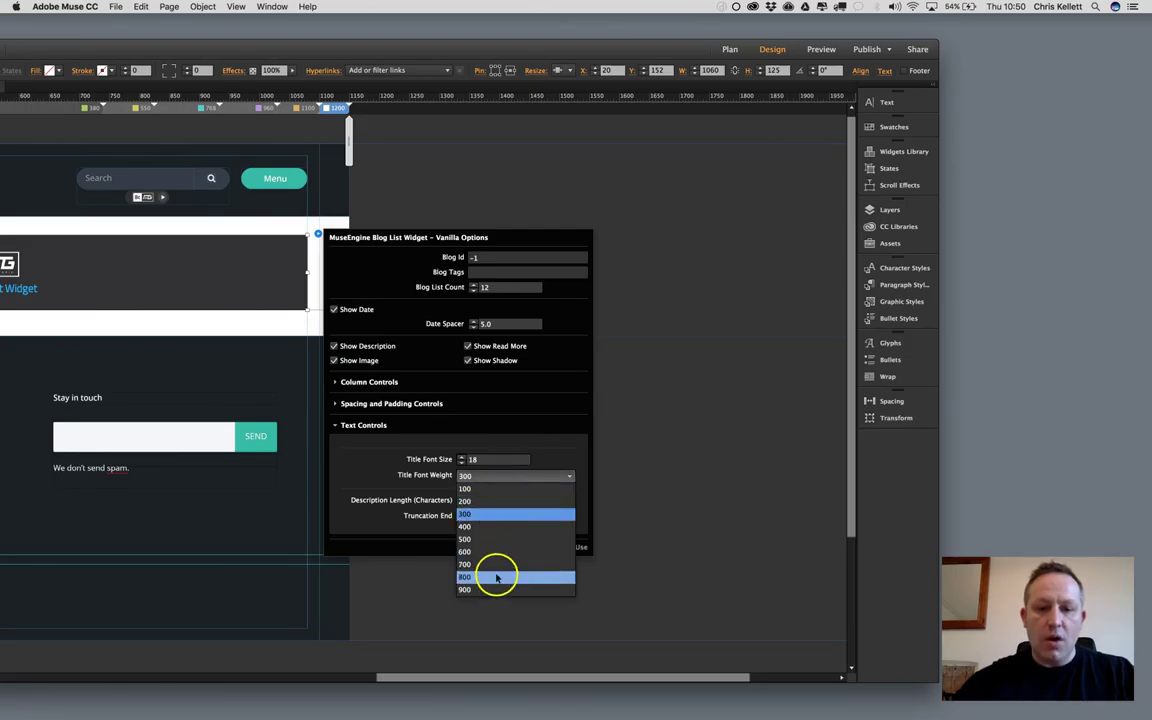
left_click(500, 551)
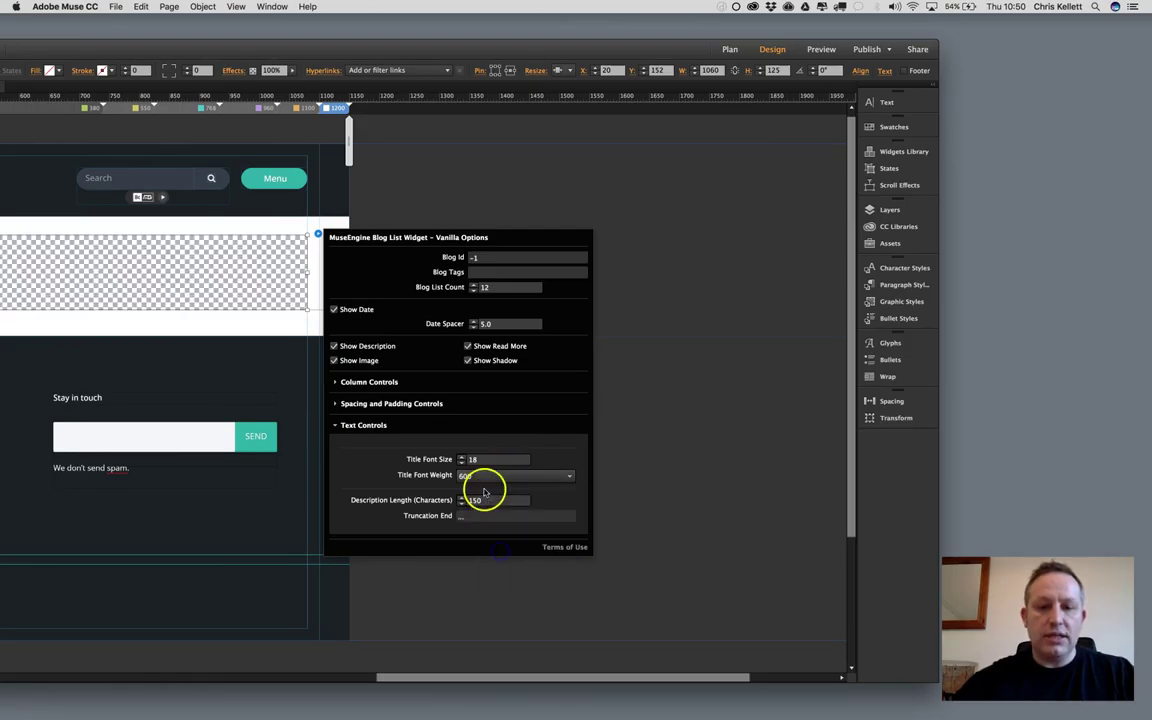
left_click(462, 459)
left_click(461, 457)
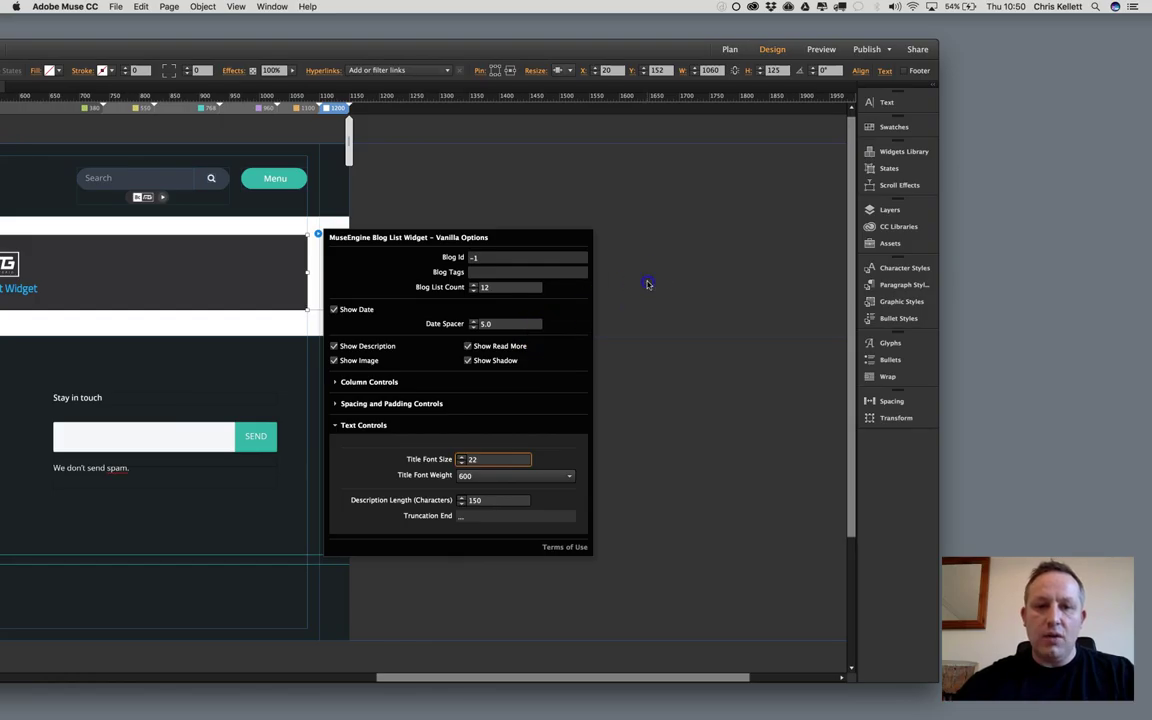
Republish the site to Business Catalyst, continuing past the Typekit notice.
left_click(860, 49)
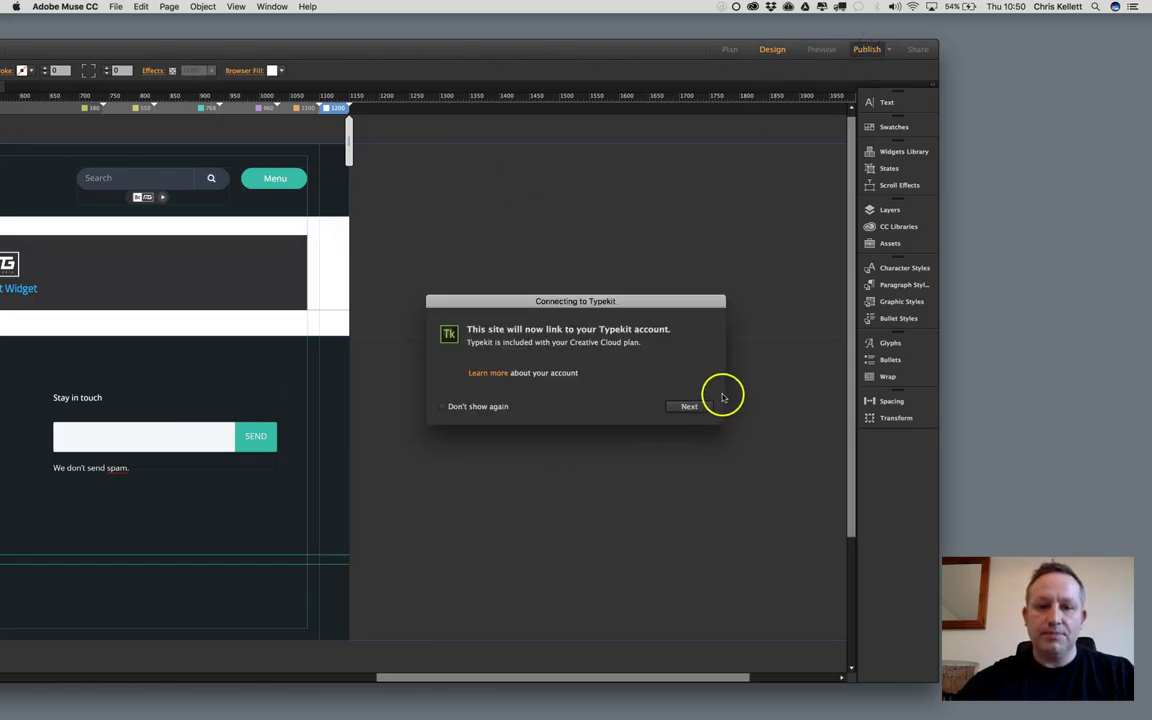
left_click(689, 406)
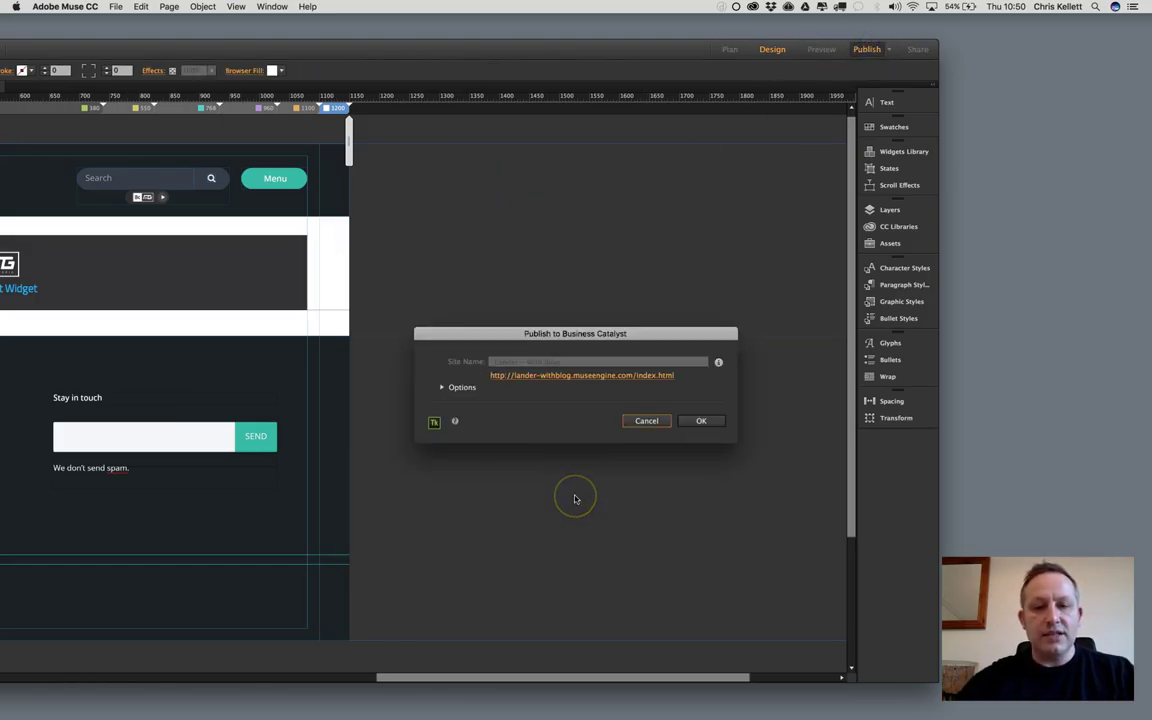
left_click(706, 421)
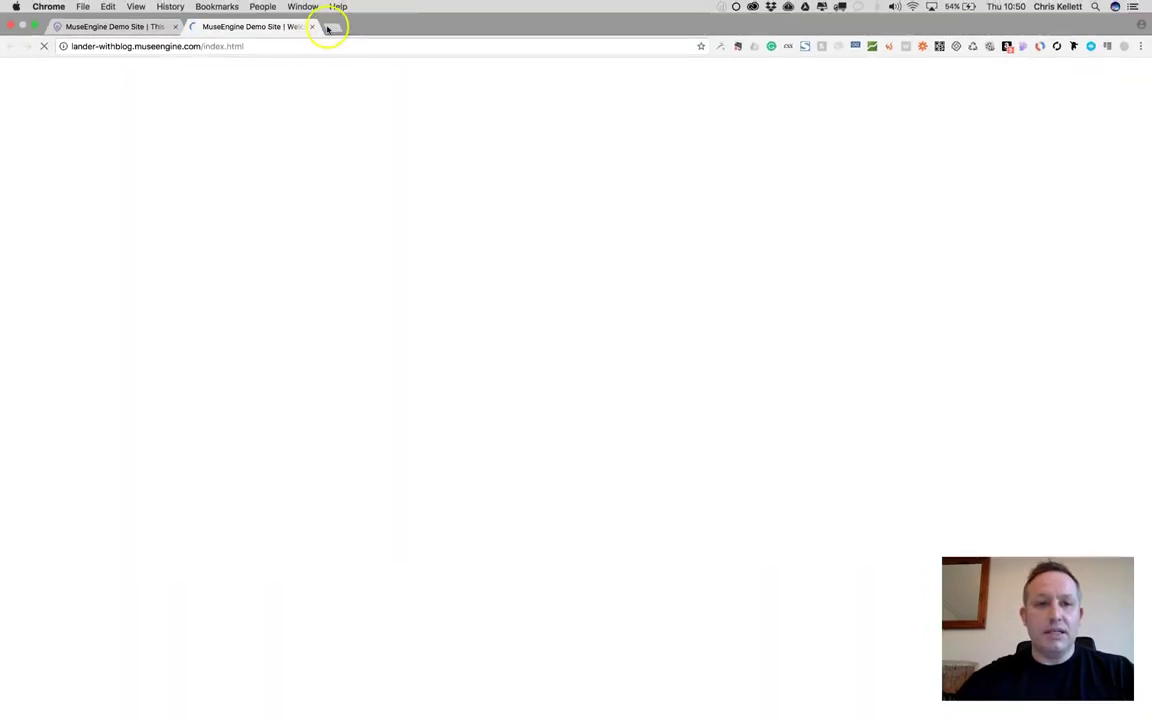
Close the extra index.html tab and reload blog-vanilla.html to see the heavier, larger titles.
left_click(313, 28)
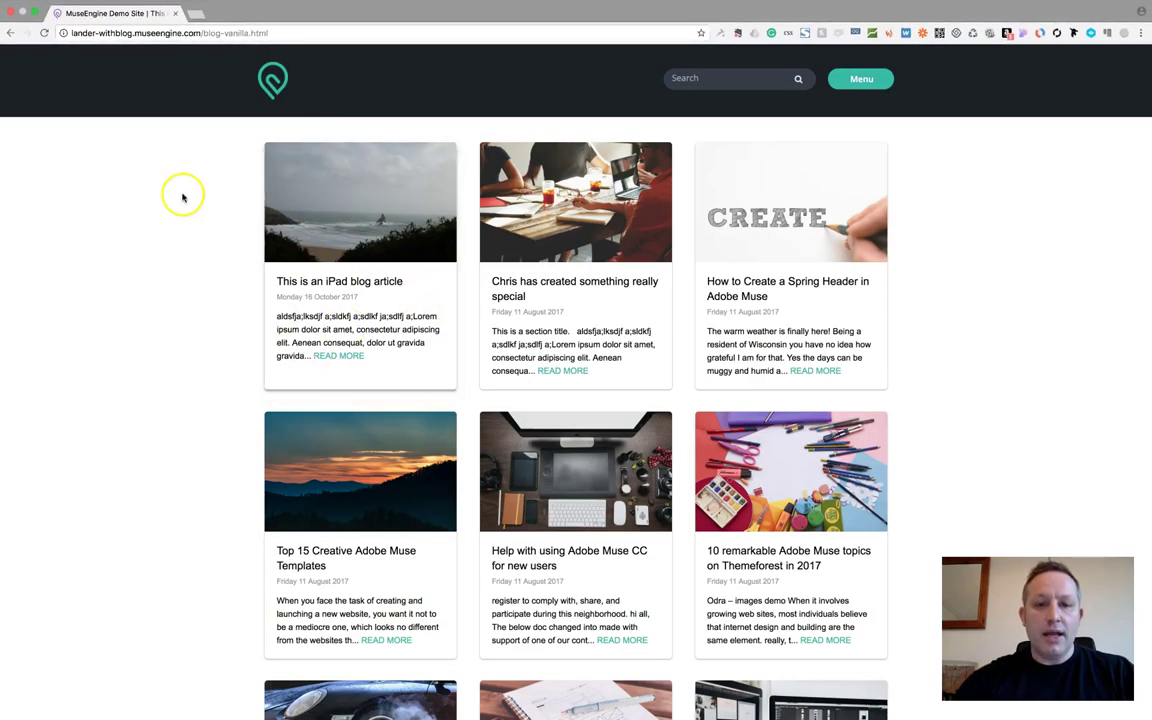
left_click(44, 33)
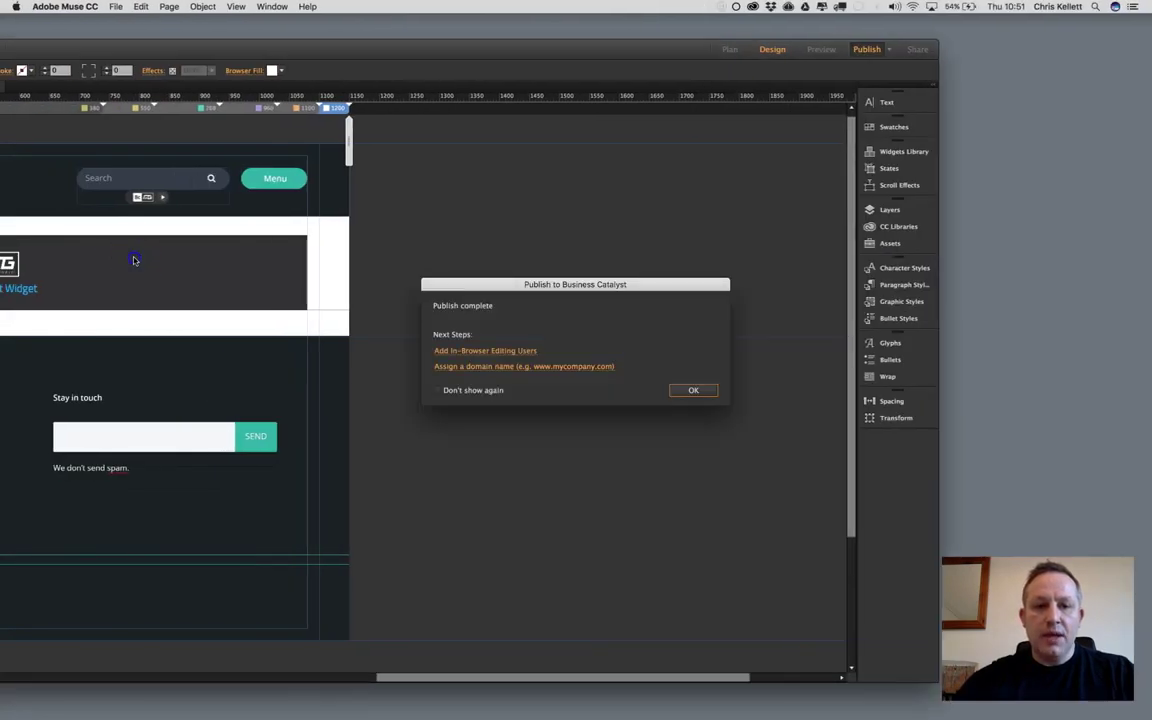
Dismiss the publish notice, select the blog list widget and confirm its font is Open Sans.
left_click(688, 390)
left_click(296, 268)
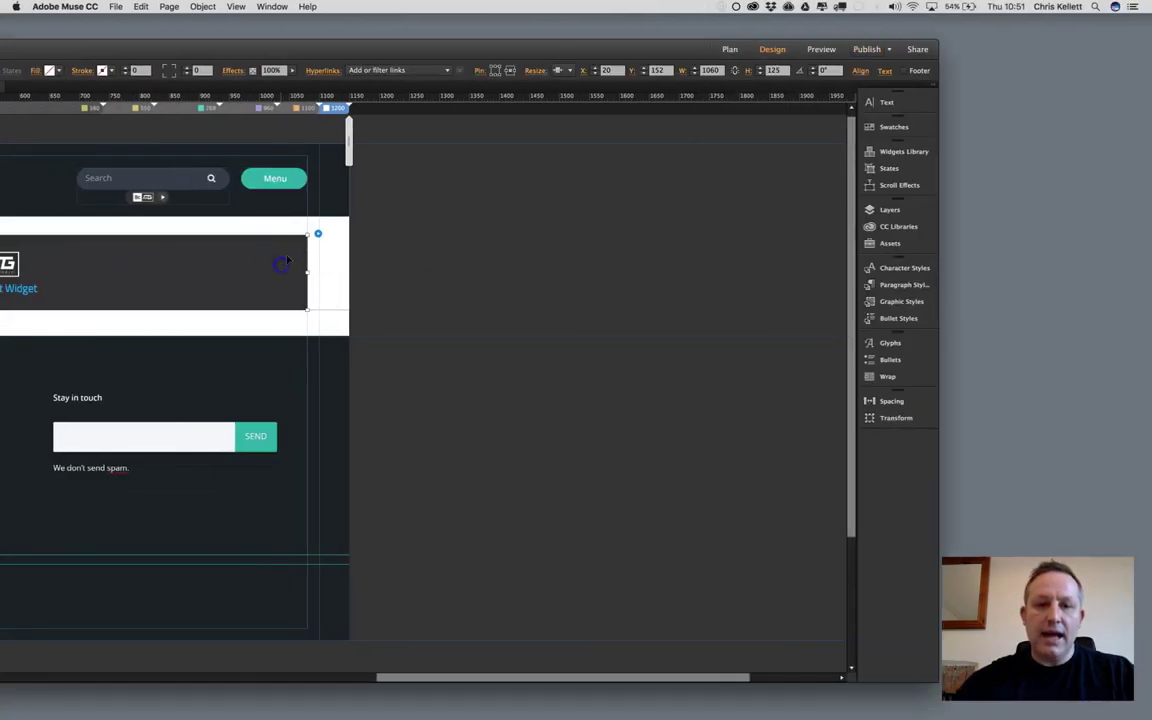
left_click(886, 71)
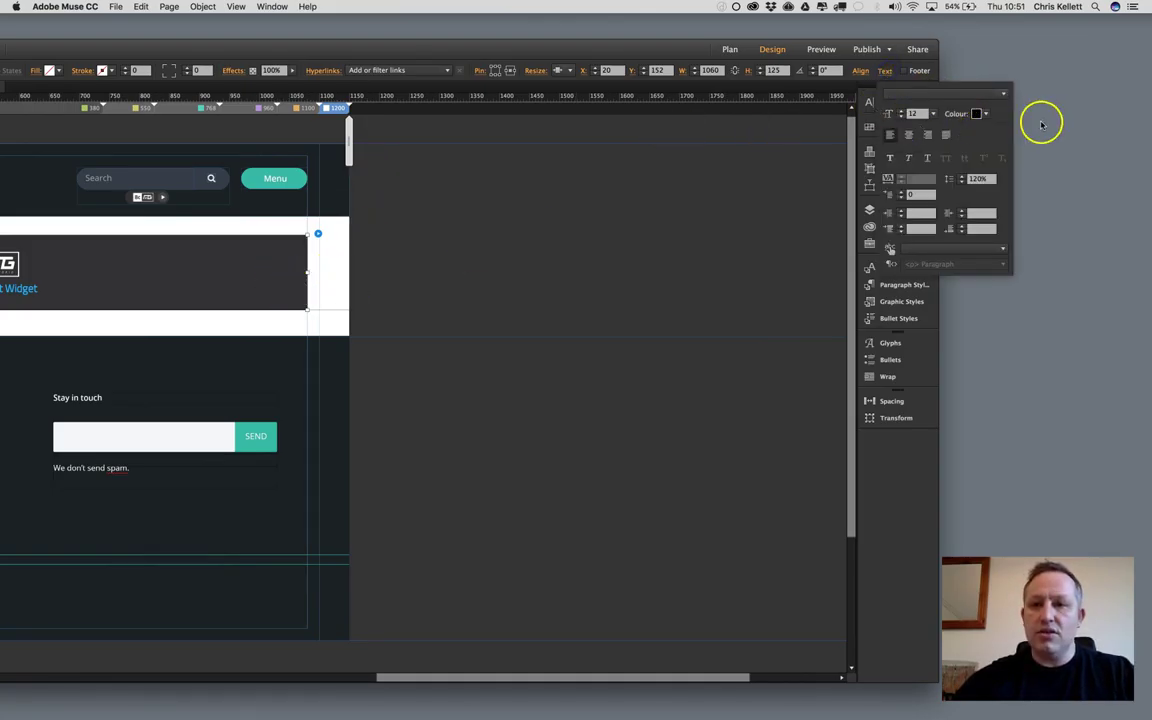
left_click(966, 95)
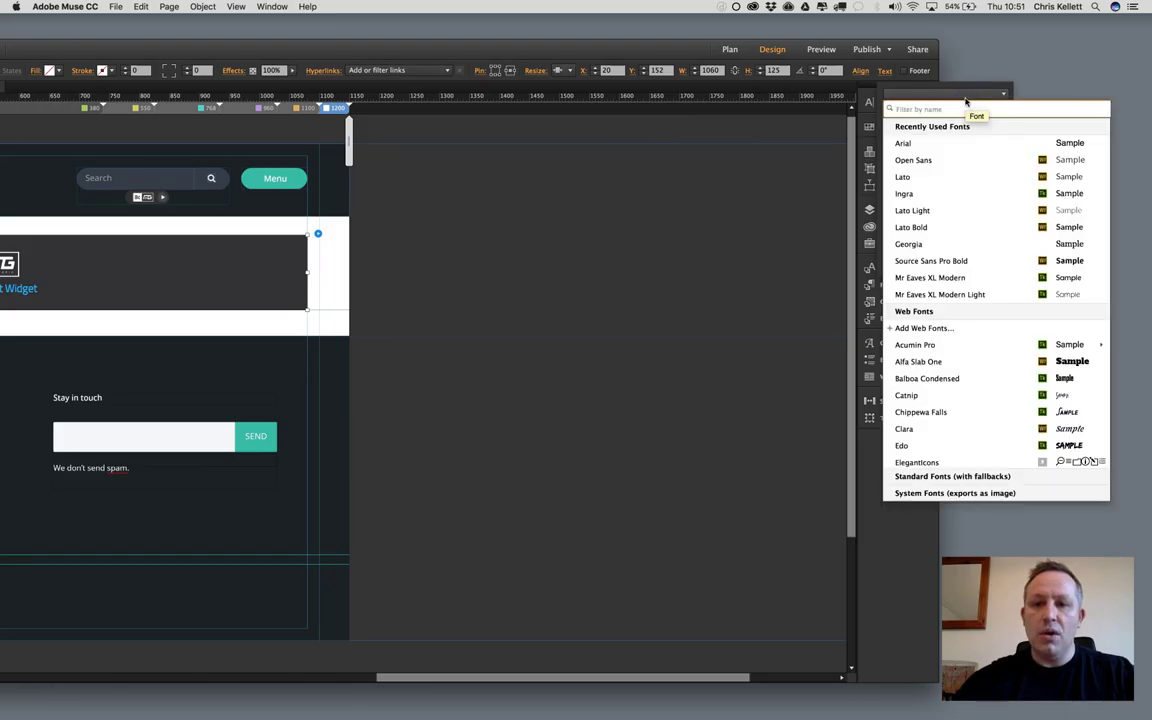
left_click(922, 161)
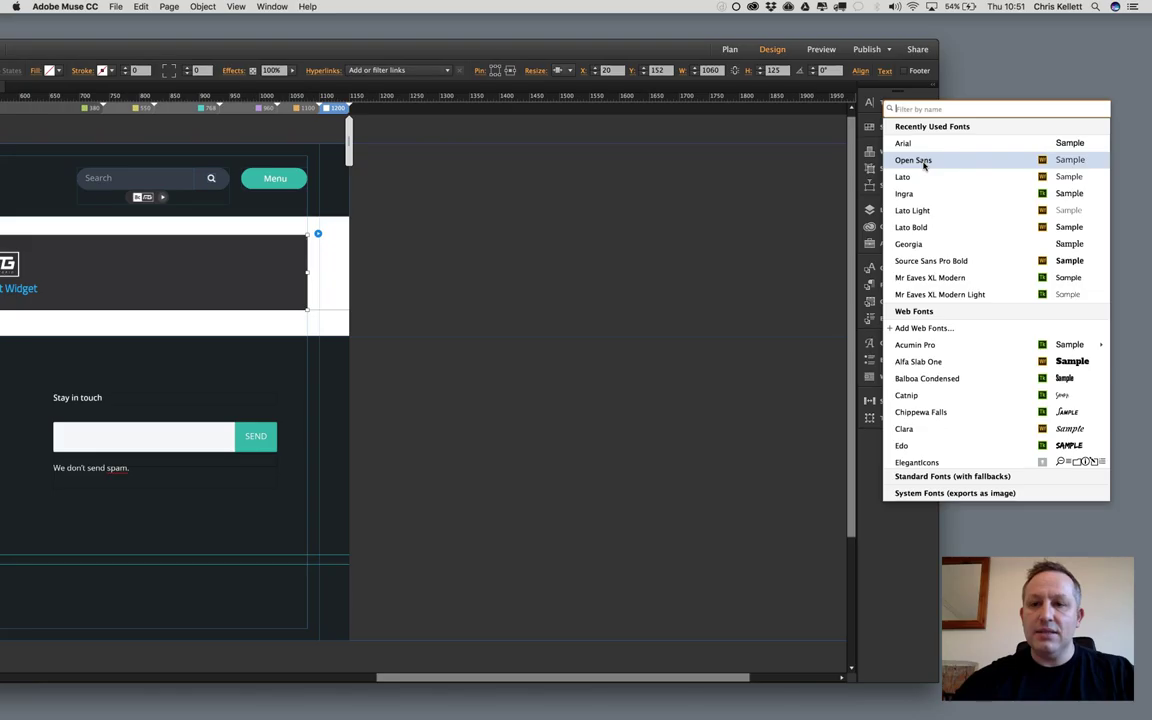
left_click(671, 219)
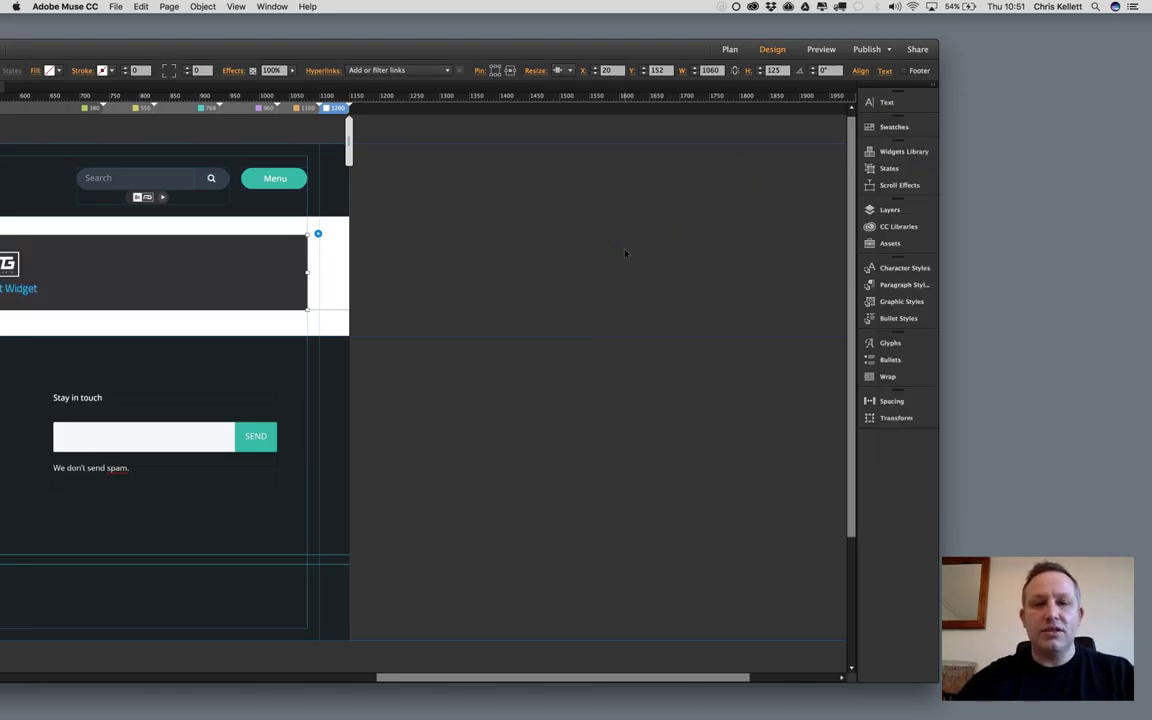
Browse the web fonts list and check the Open Sans weights, keeping Regular.
left_click(887, 73)
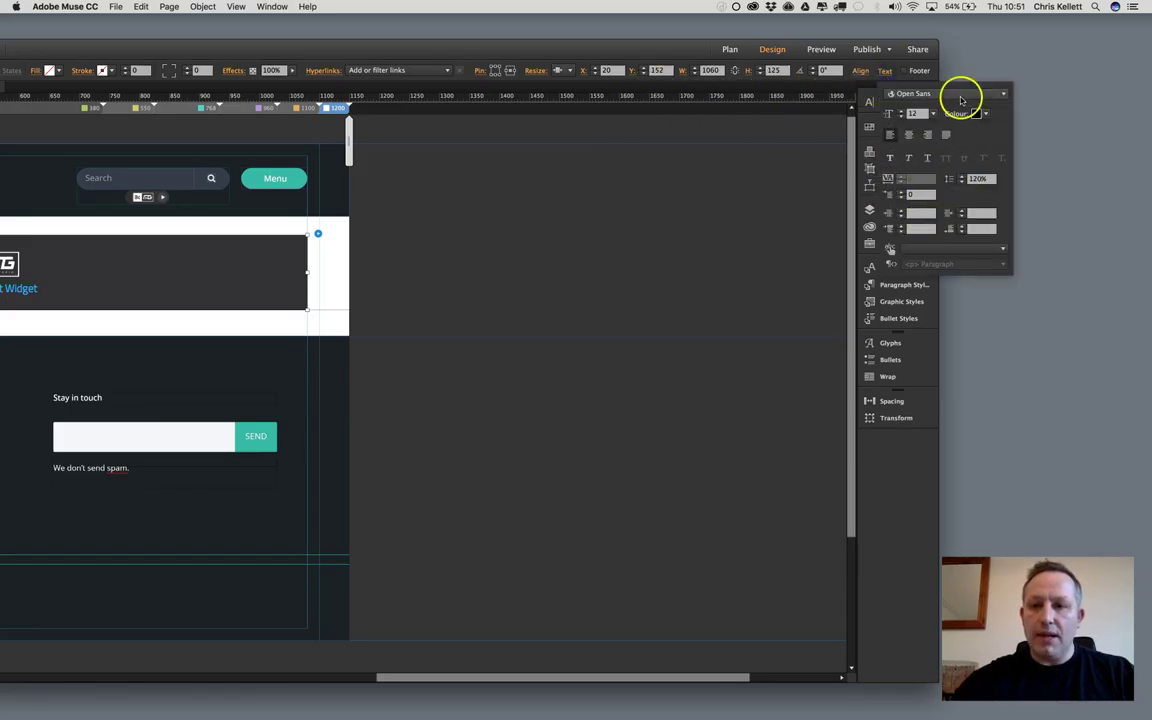
left_click(960, 93)
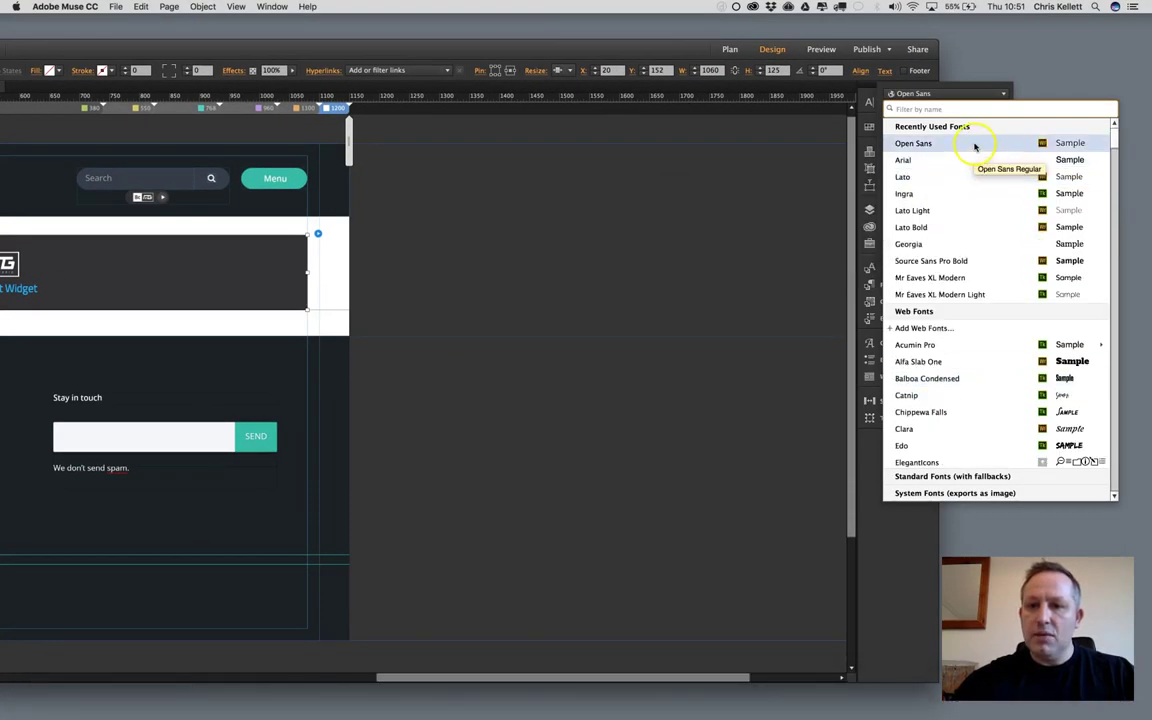
scroll(983, 379, "down", 3)
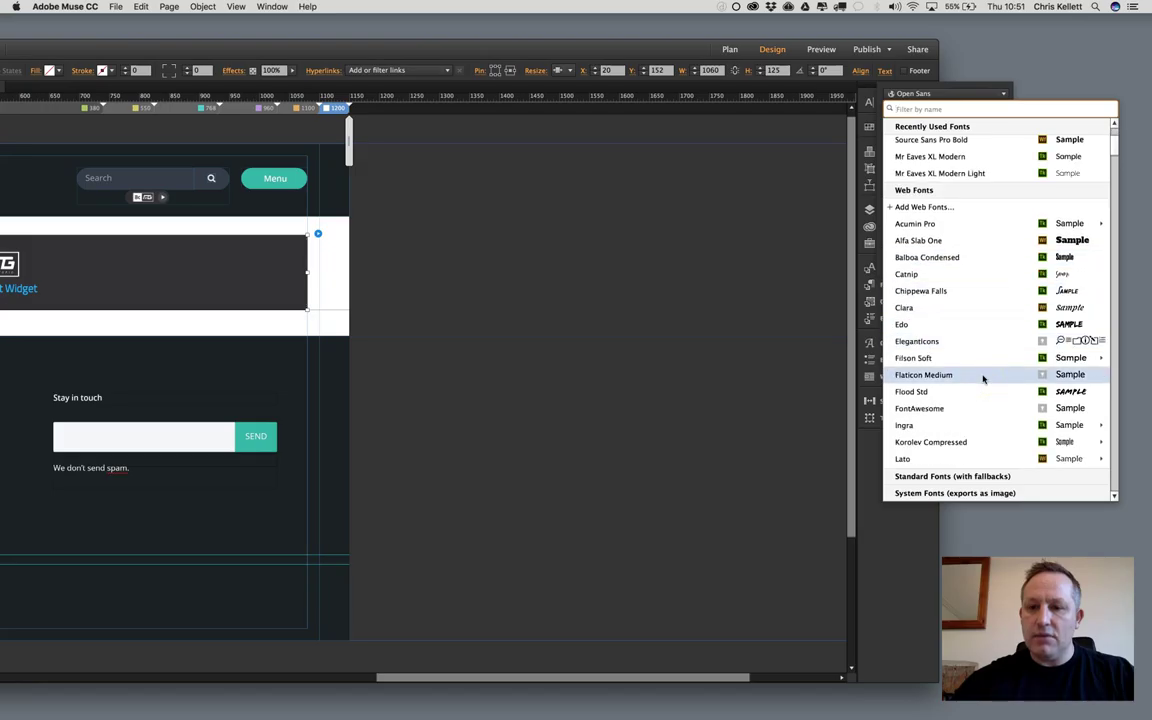
scroll(983, 379, "up", 3)
scroll(983, 379, "down", 6)
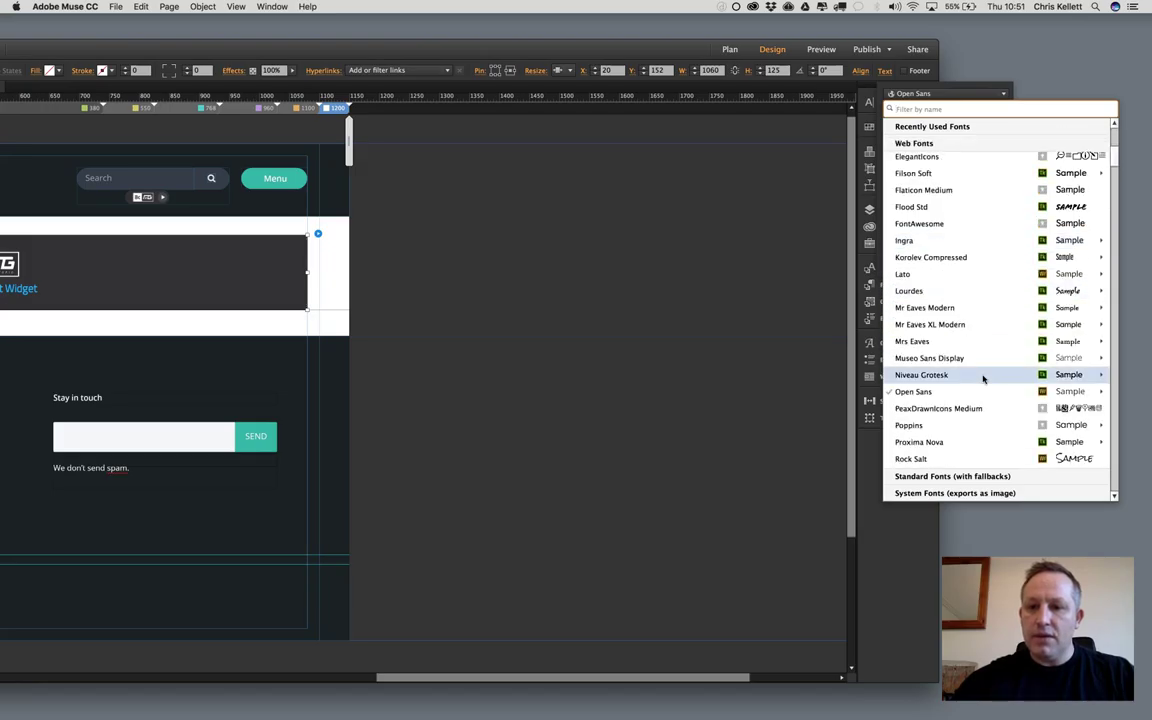
left_click(977, 395)
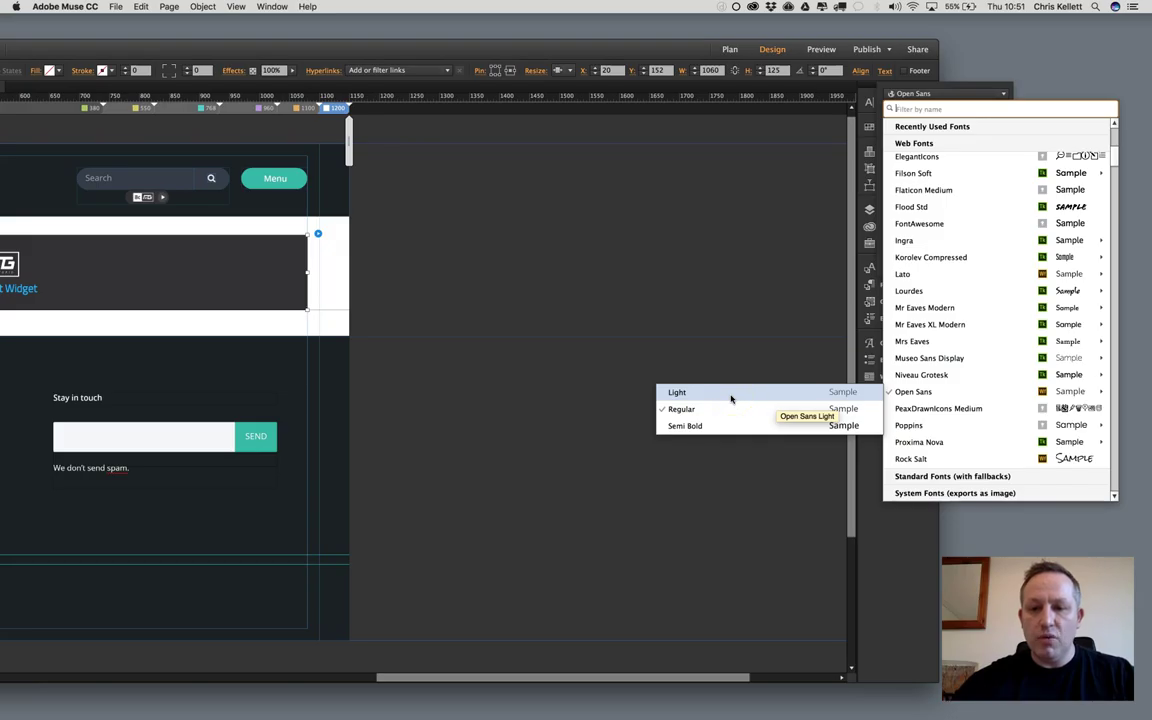
left_click(680, 408)
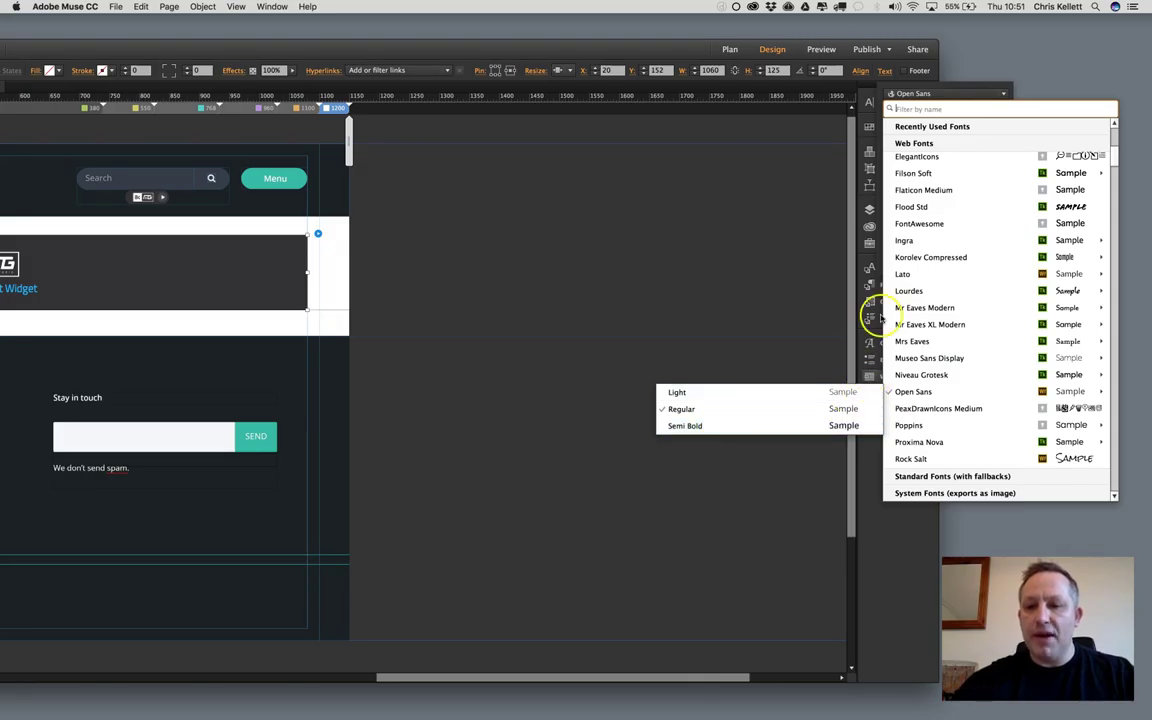
scroll(969, 176, "up", 10)
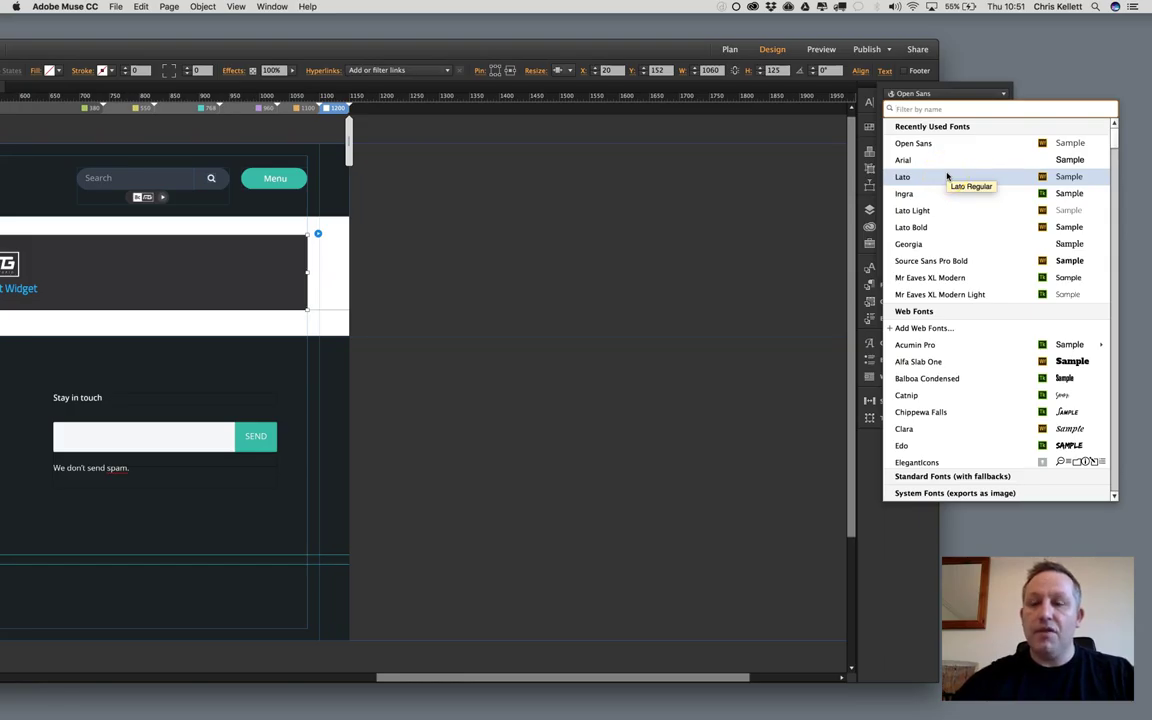
Switch the widget's font from Open Sans to Lato via Recently Used Fonts.
left_click(947, 177)
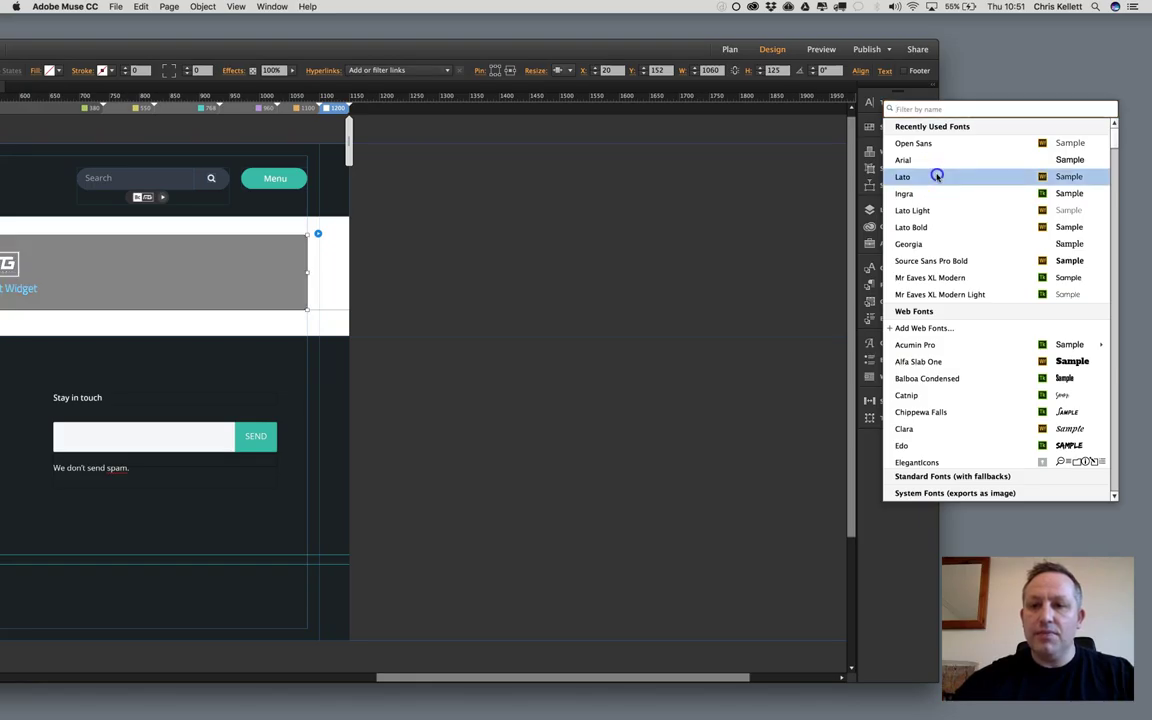
left_click(882, 70)
left_click(927, 95)
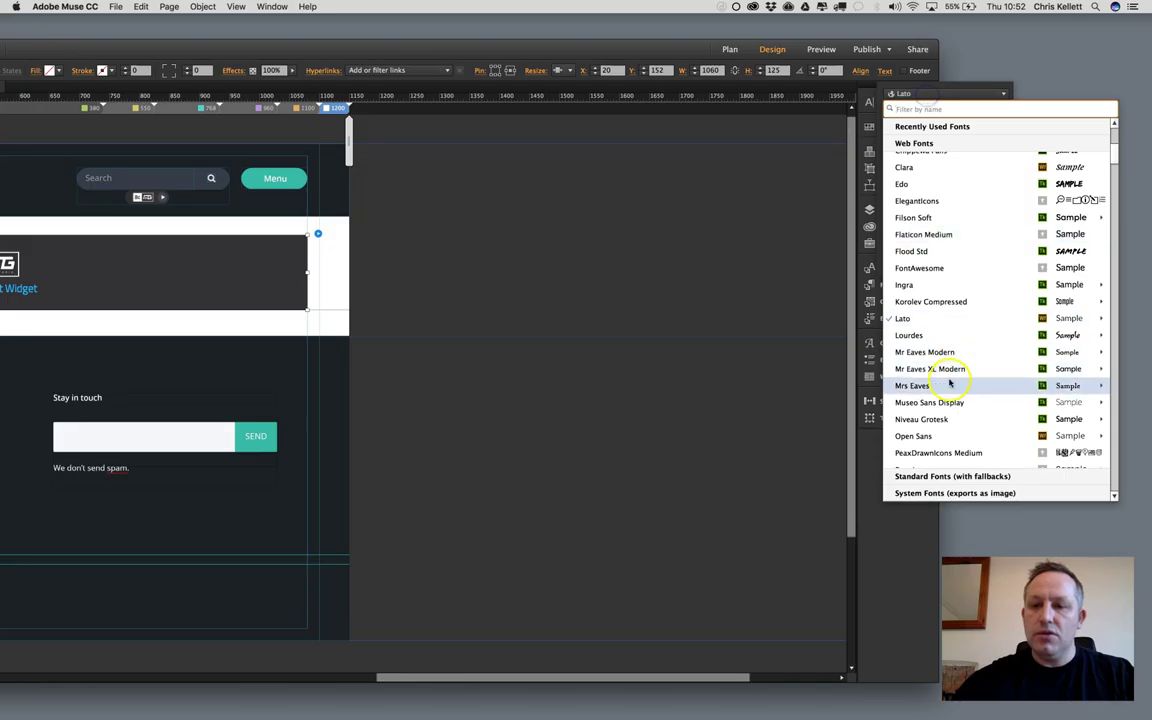
mouse_move(948, 318)
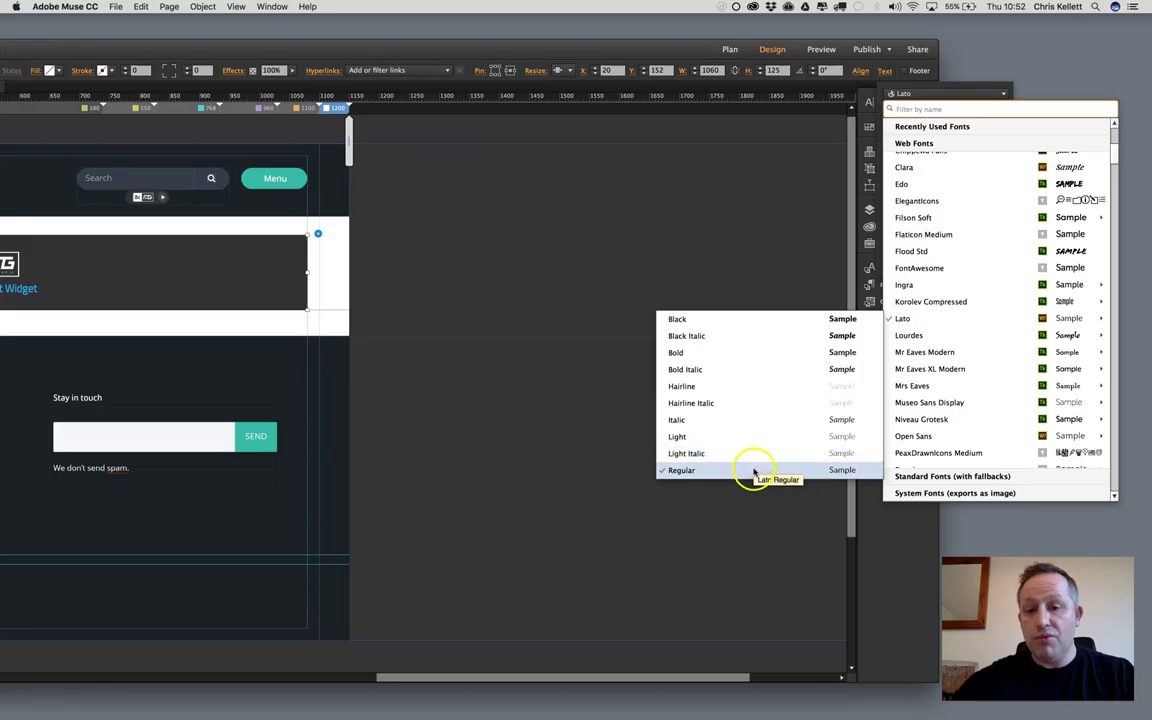
Preview Lato Bold and Black, keep Lato Regular, and begin republishing the site.
left_click(757, 349)
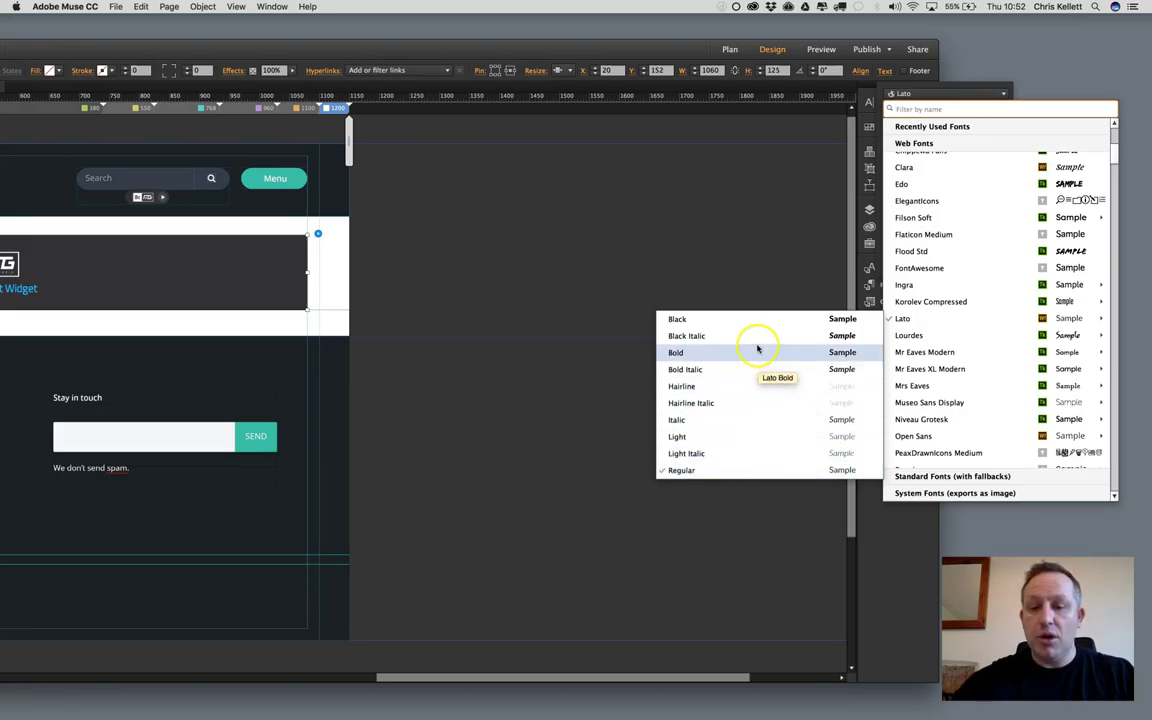
left_click(755, 314)
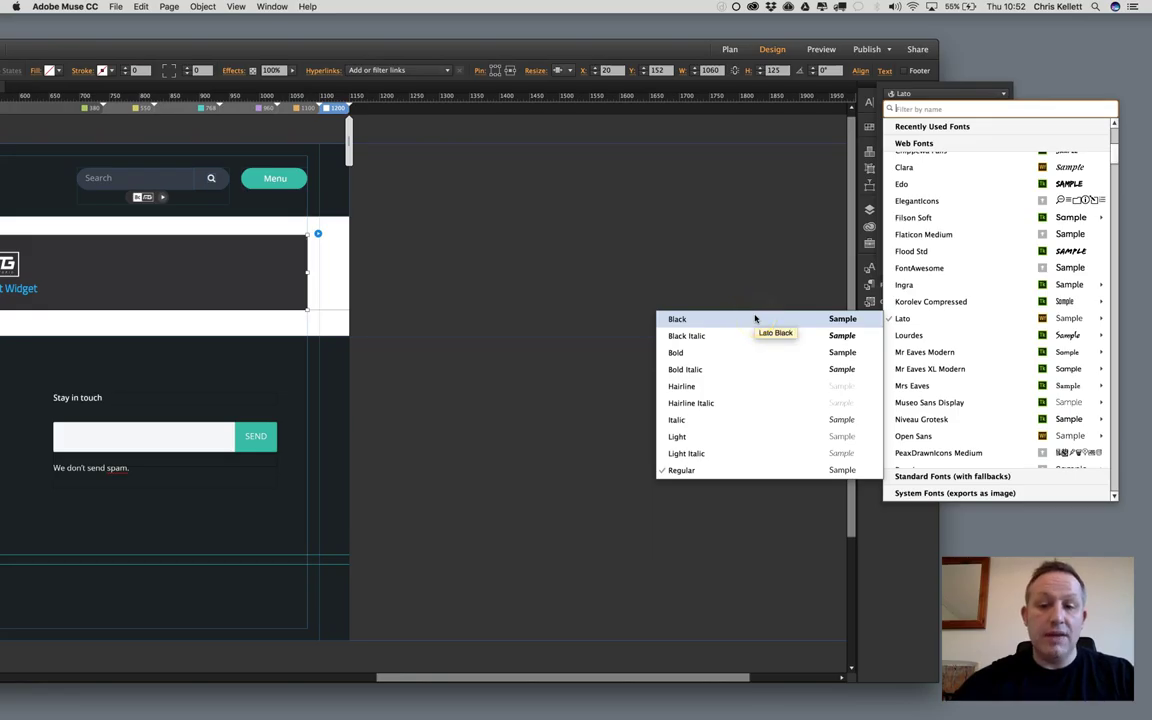
left_click(746, 221)
left_click(570, 207)
left_click(240, 273)
left_click(858, 54)
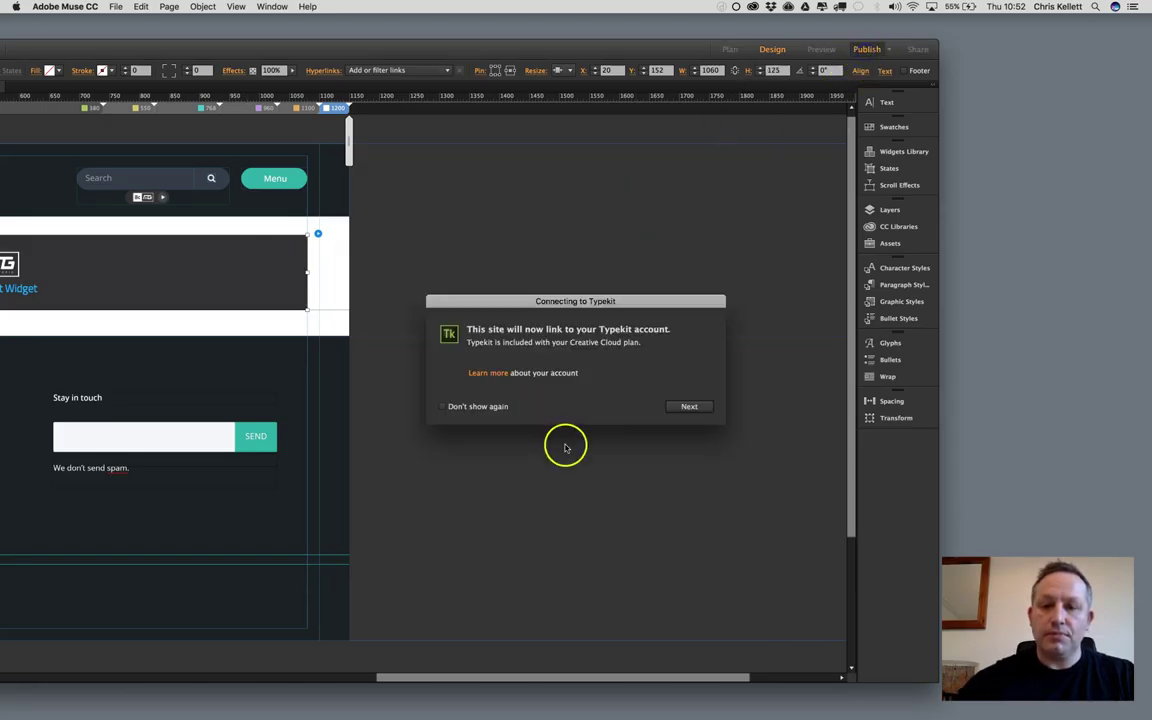
Publish to the existing Business Catalyst site past the Typekit notice, then close the extra home page tab.
left_click(686, 404)
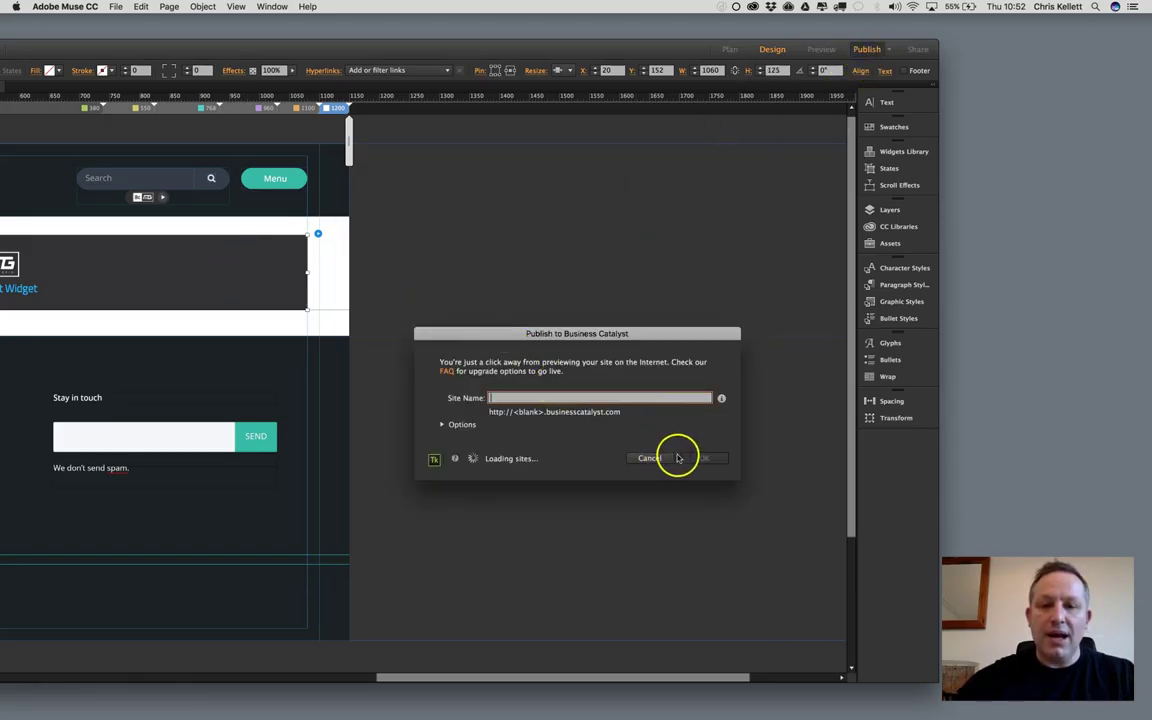
left_click(703, 420)
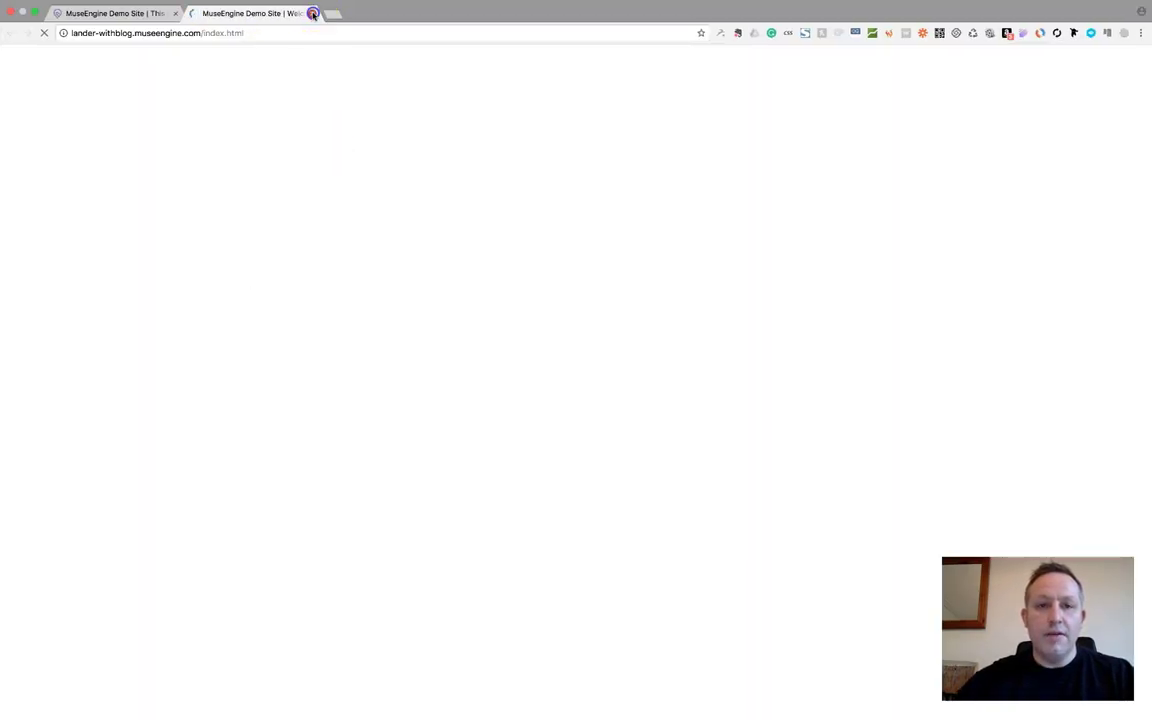
left_click(313, 13)
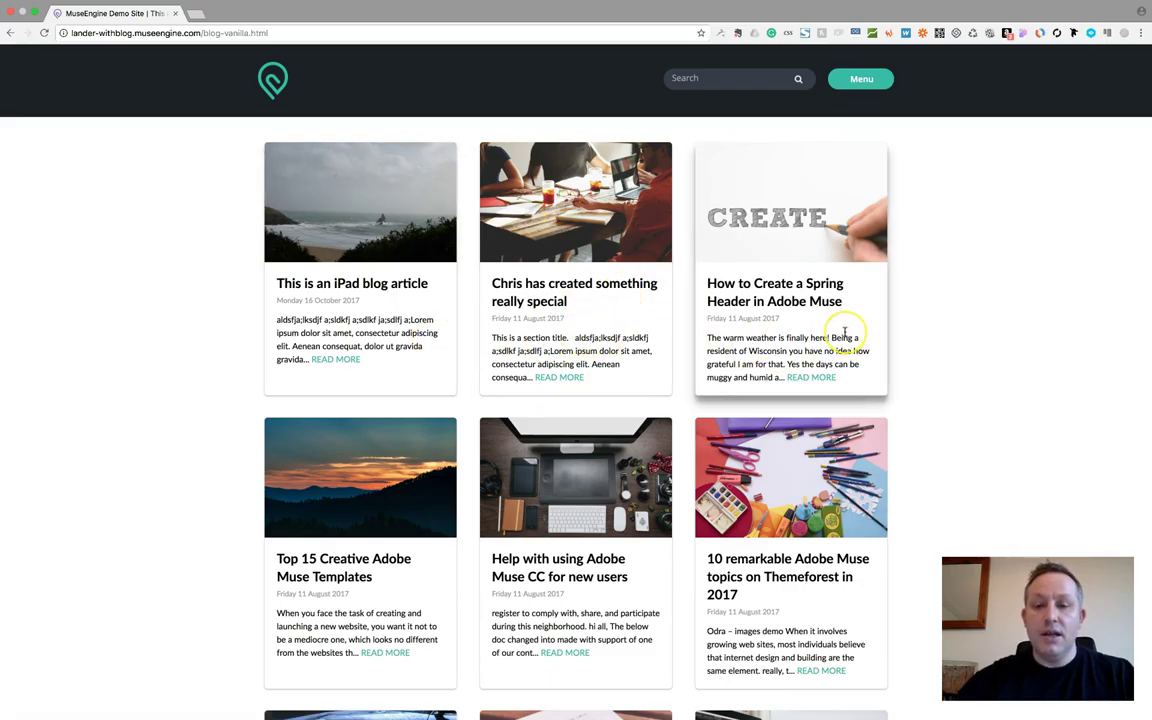
Exit full screen and resize Chrome narrow then wide, watching the card grid reflow to one column and back to three.
scroll(844, 333, "down", 3)
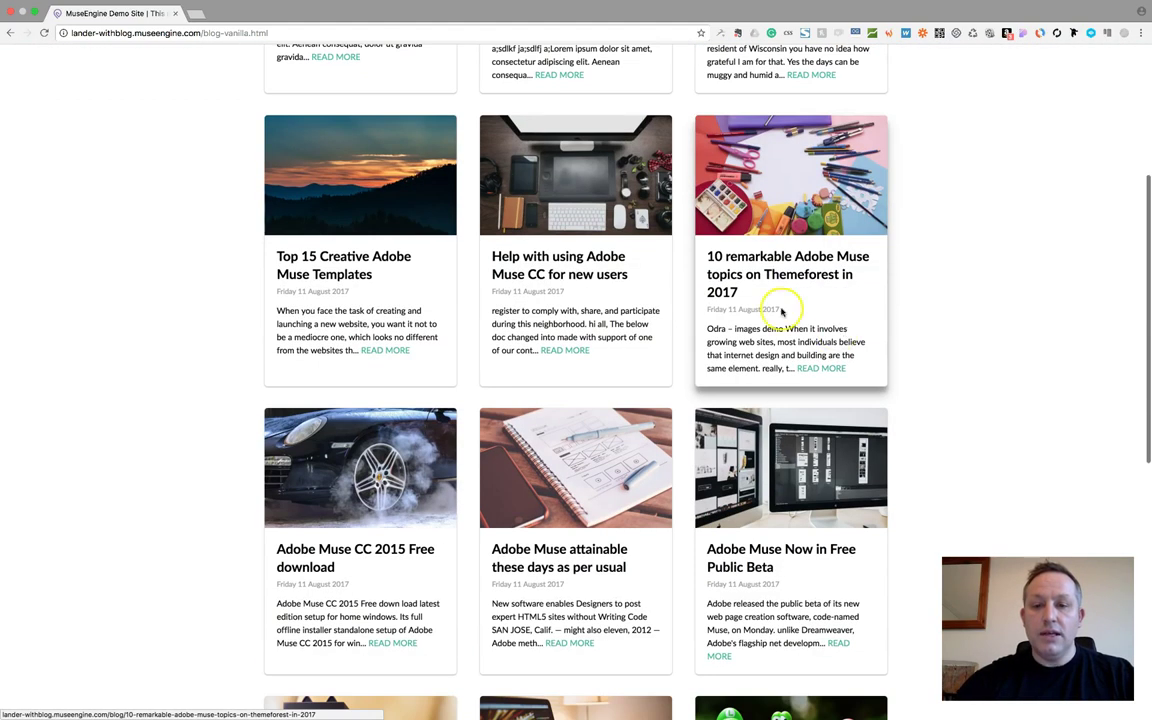
scroll(967, 419, "down", 2)
scroll(967, 419, "up", 2)
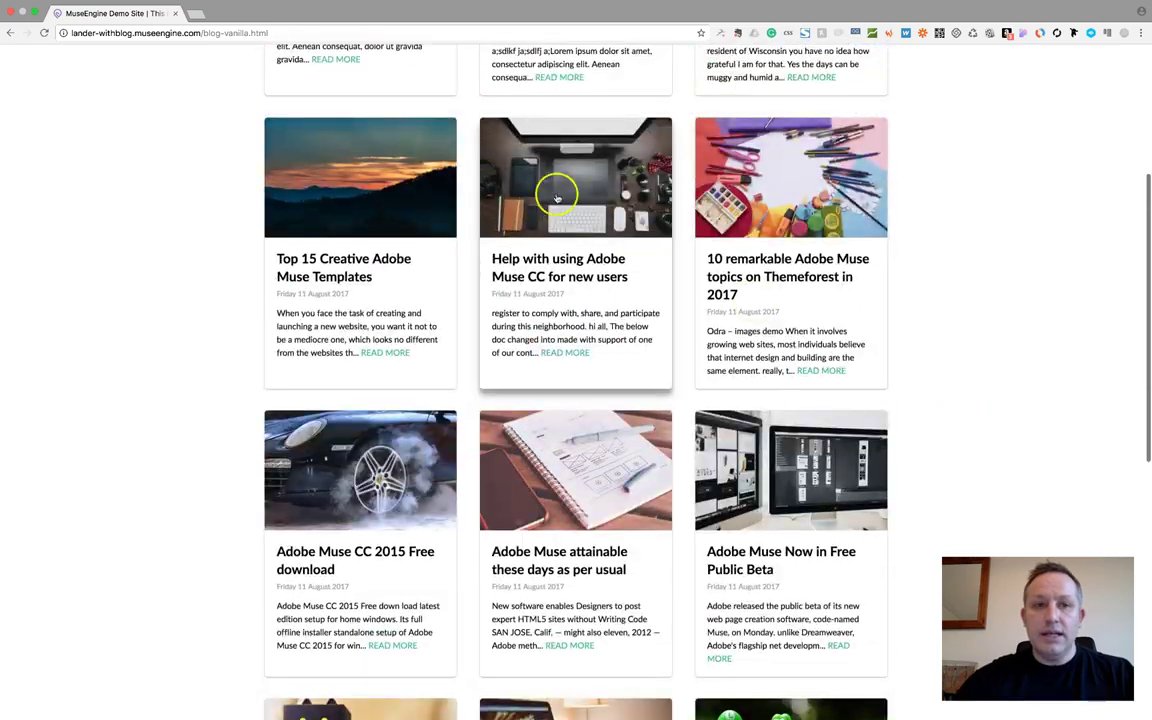
left_click(36, 27)
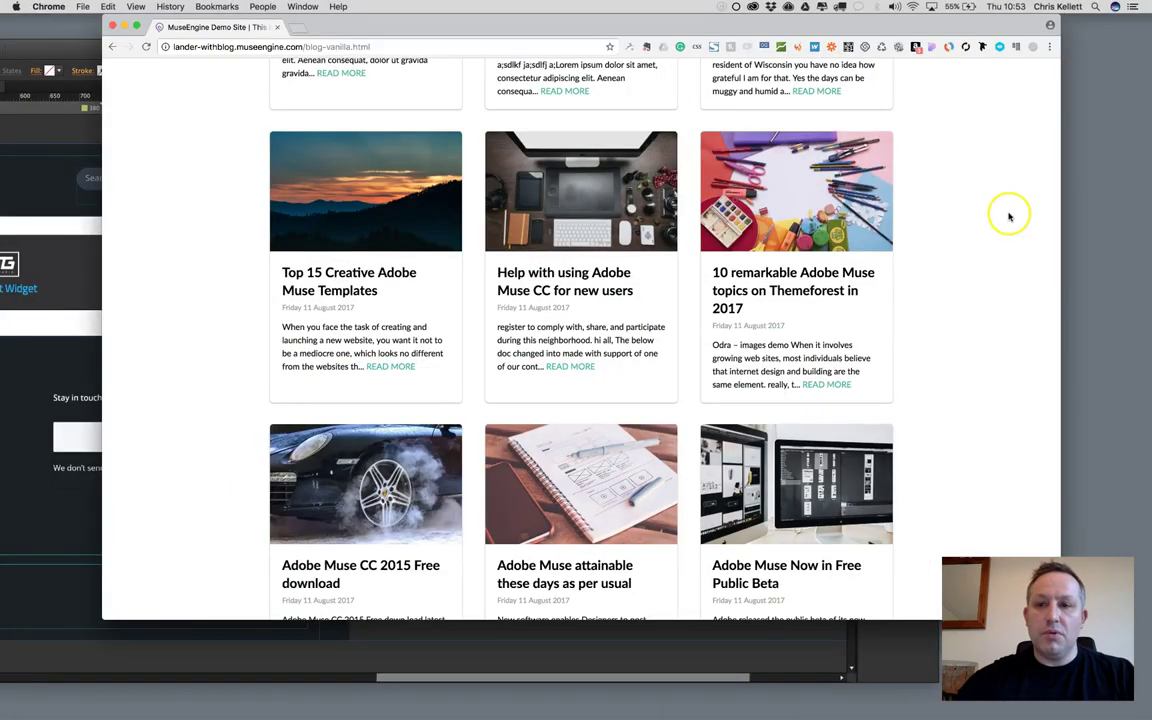
left_click_drag(1039, 226, 342, 165)
scroll(292, 192, "up", 5)
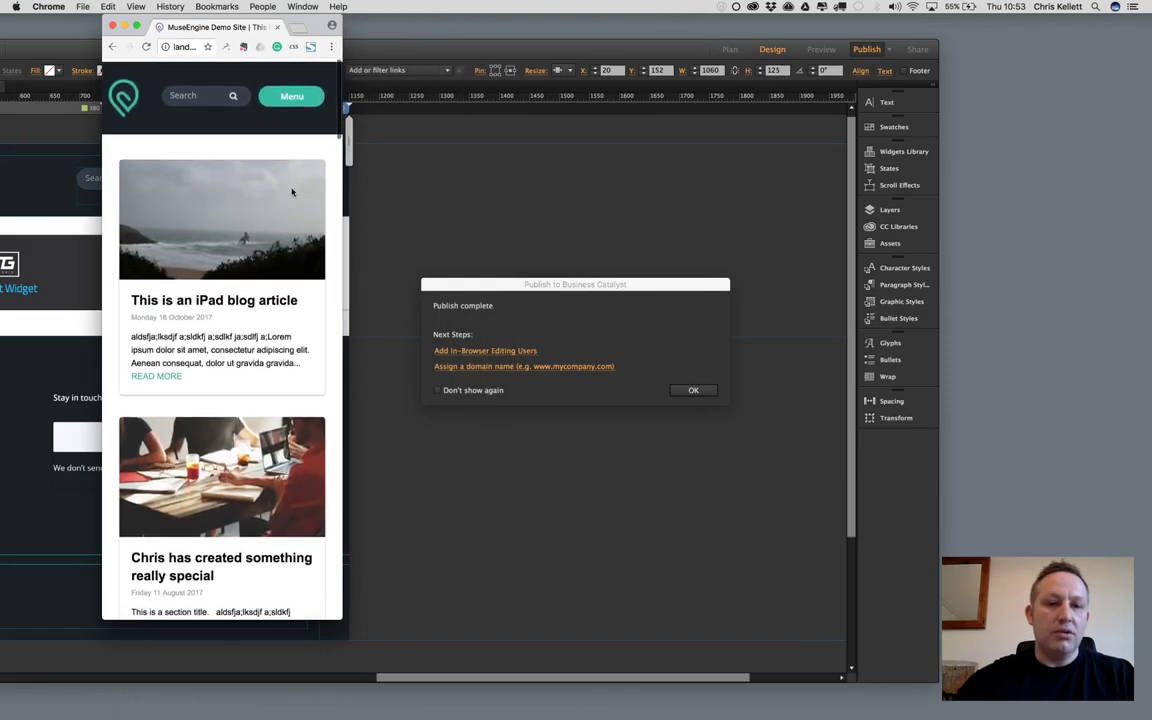
scroll(290, 188, "down", 5)
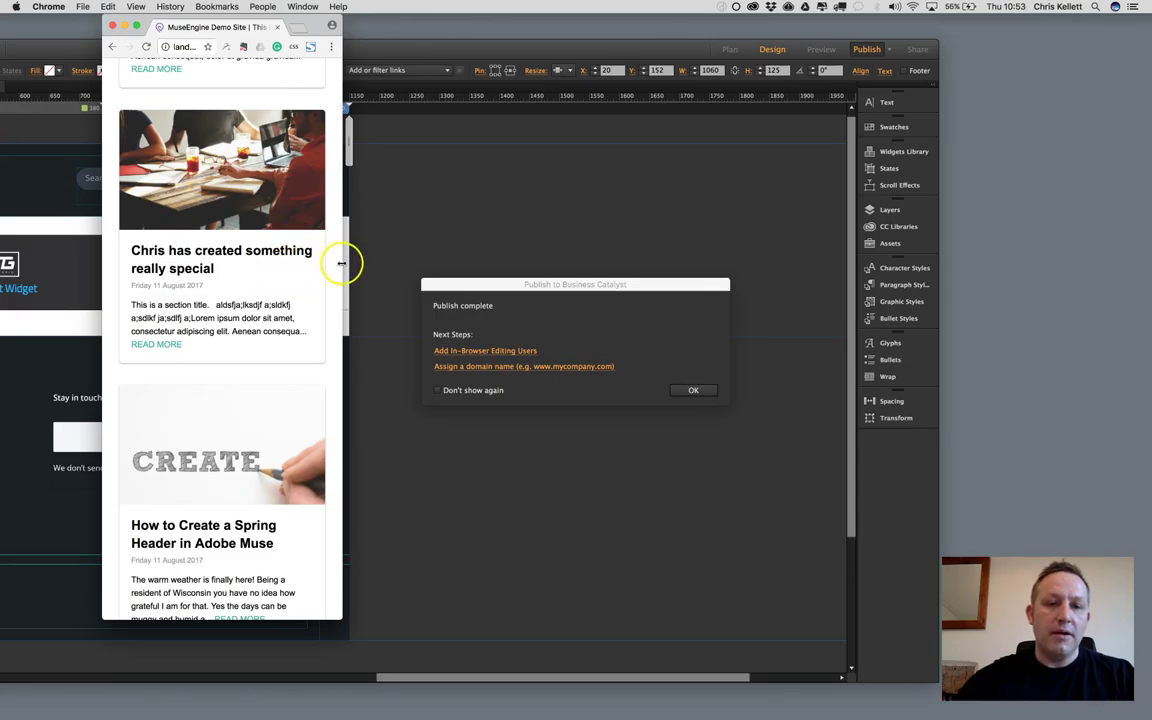
left_click_drag(341, 263, 985, 240)
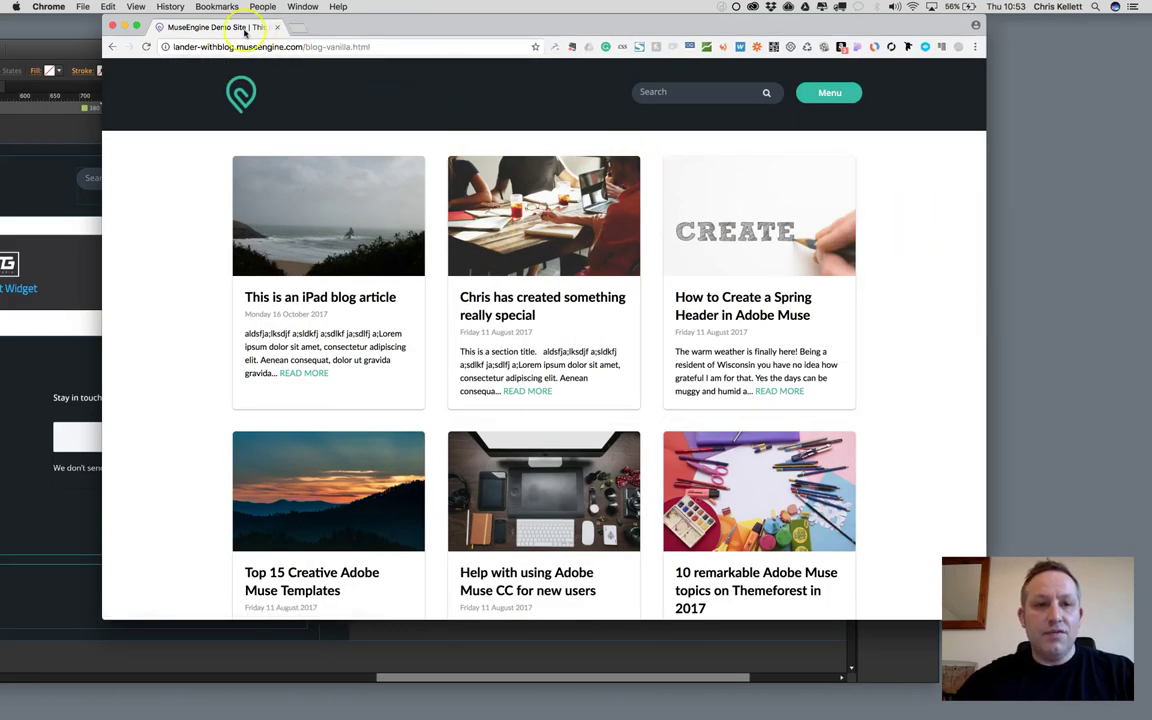
Bring Muse back to the front and dismiss the Publish complete message.
left_click(75, 190)
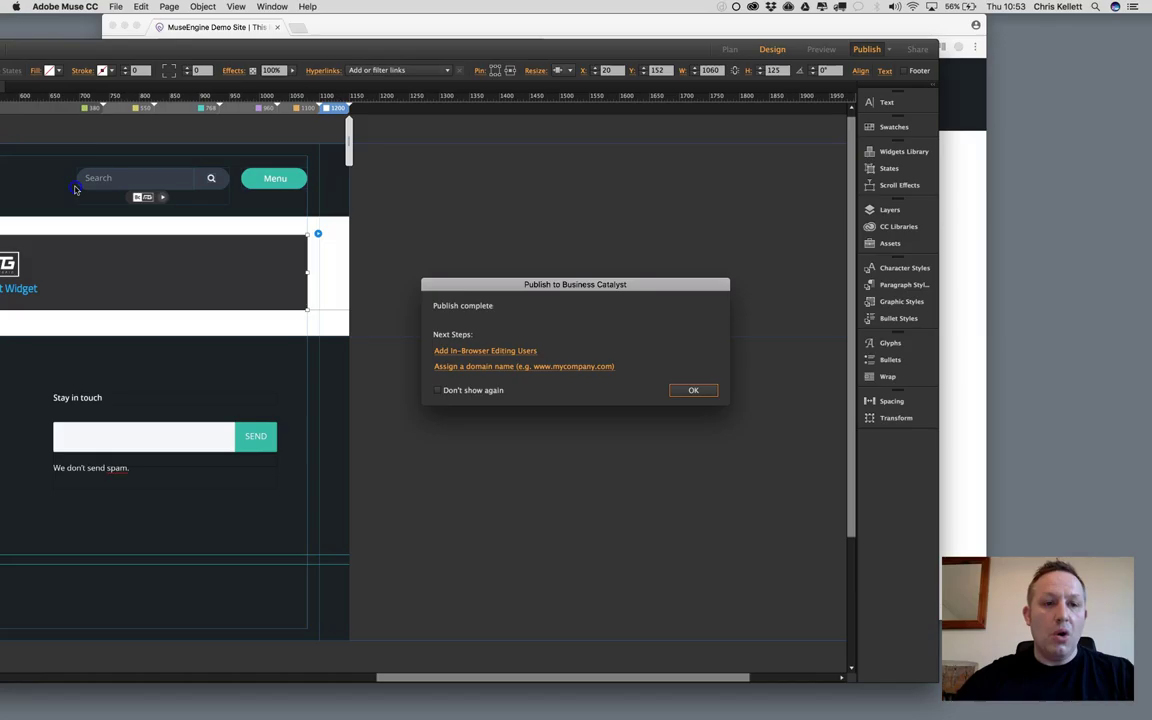
left_click(694, 391)
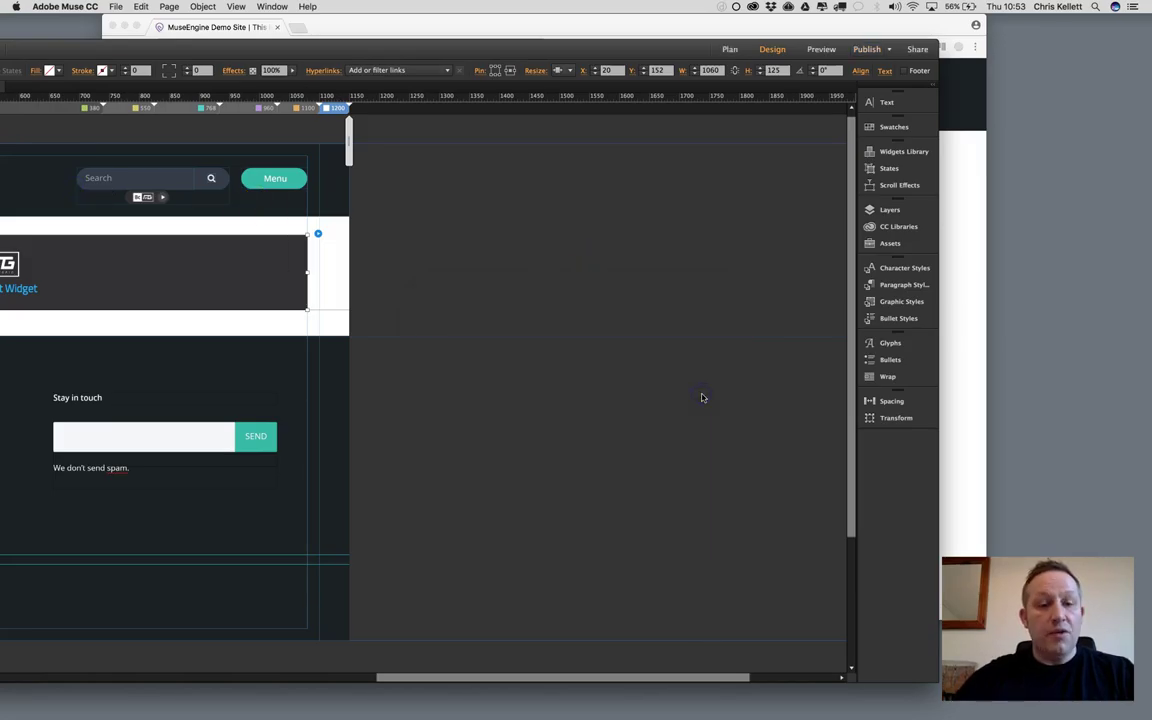